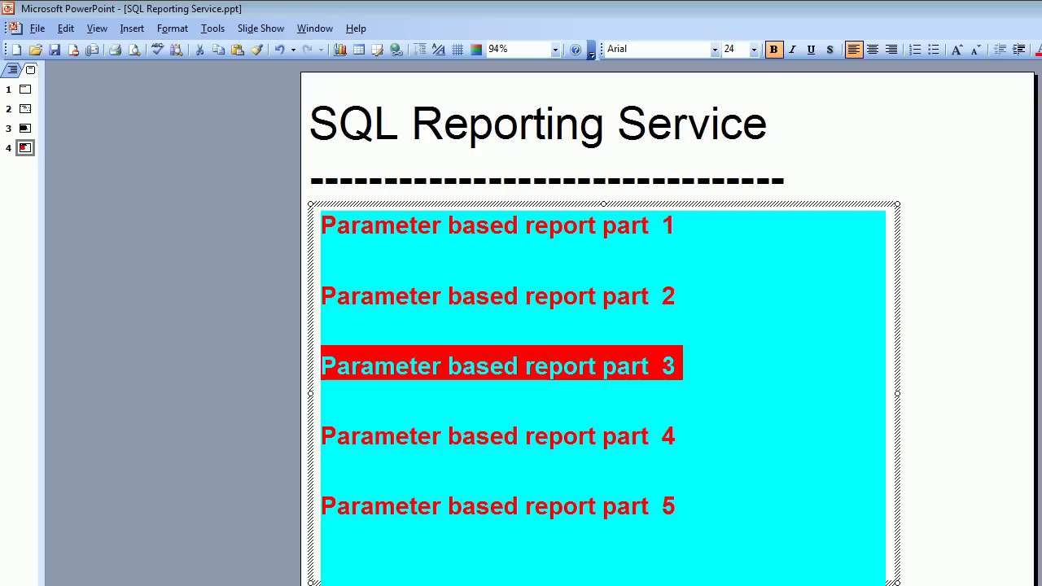
Switch to the DemoReports project in Visual Studio and run the parameter report for the product Chai
{"action": "key", "text": "alt+Tab"}
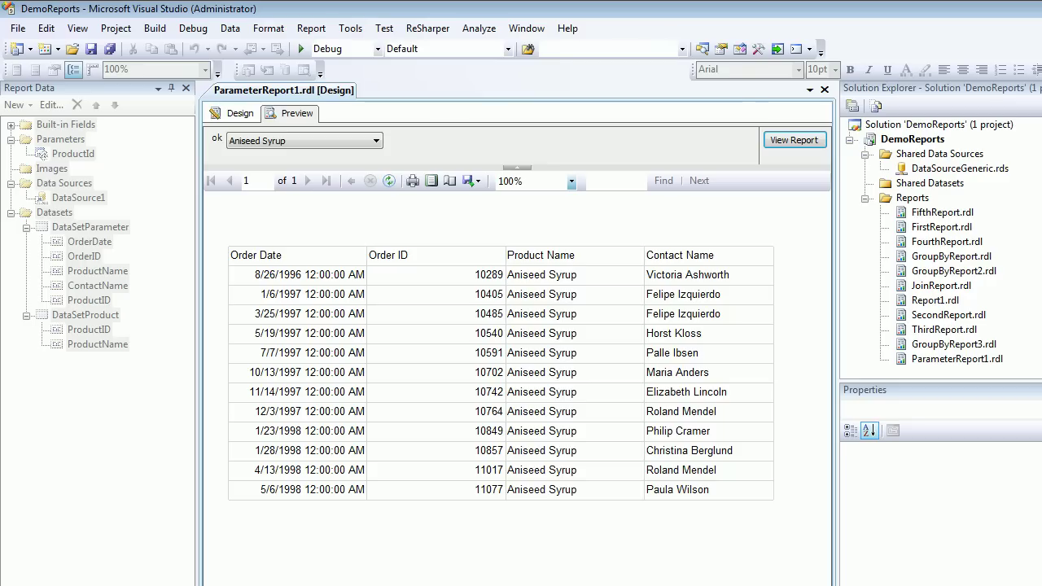
{"action": "left_click", "coordinate": [326, 141]}
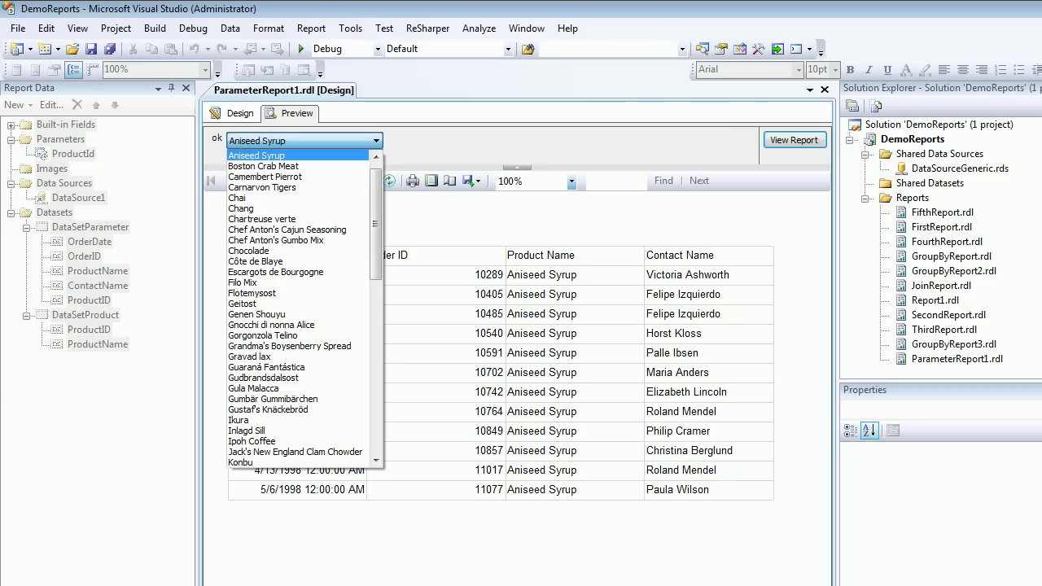
{"action": "left_click", "coordinate": [277, 198]}
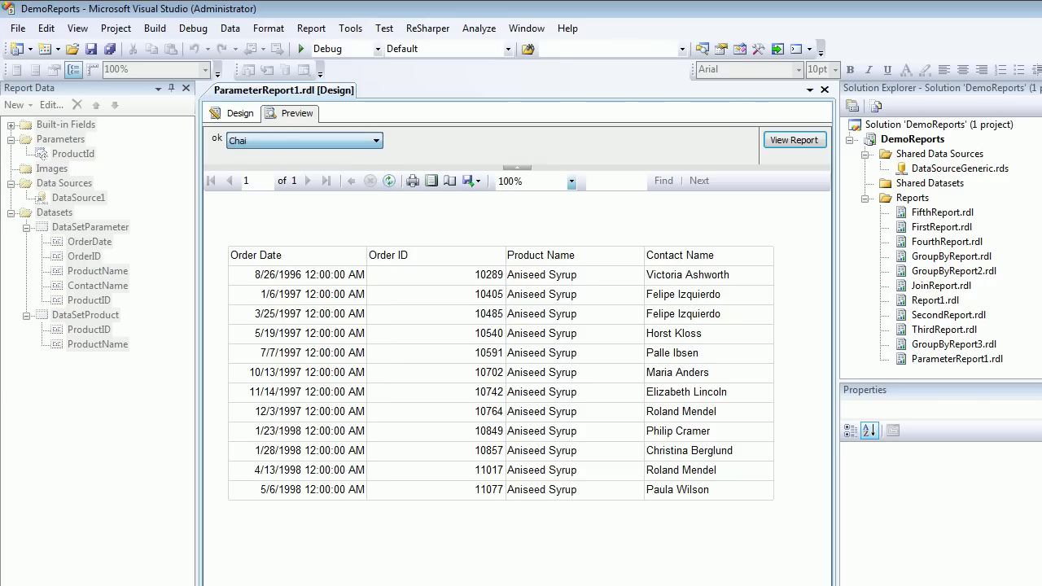
{"action": "left_click", "coordinate": [795, 140]}
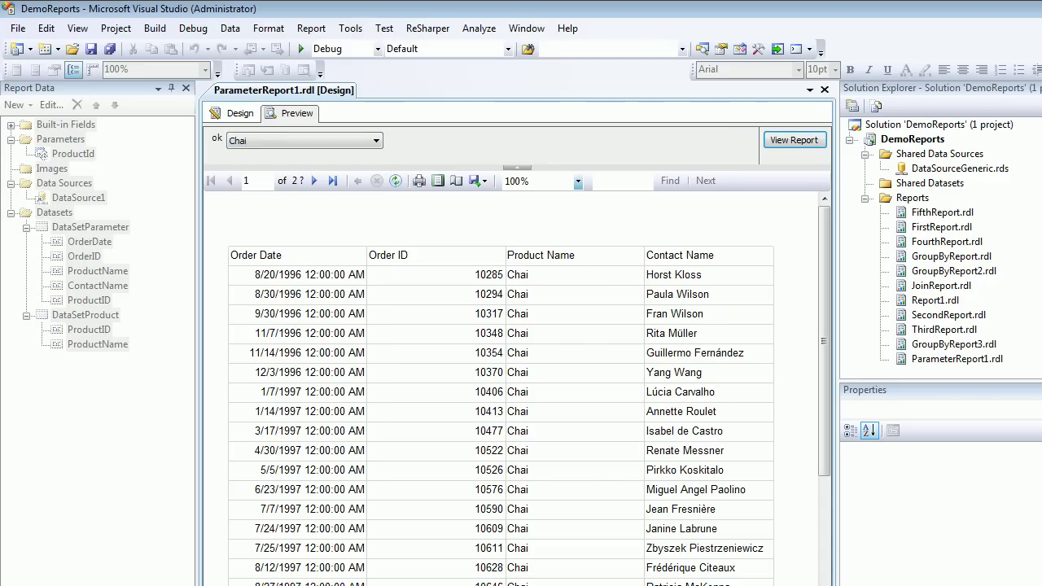
Run the report preview for the product Chef Anton's Gumbo Mix
{"action": "key", "text": "alt+Down"}
{"action": "key", "text": "Return"}
{"action": "key", "text": "Tab"}
{"action": "key", "text": "Return"}
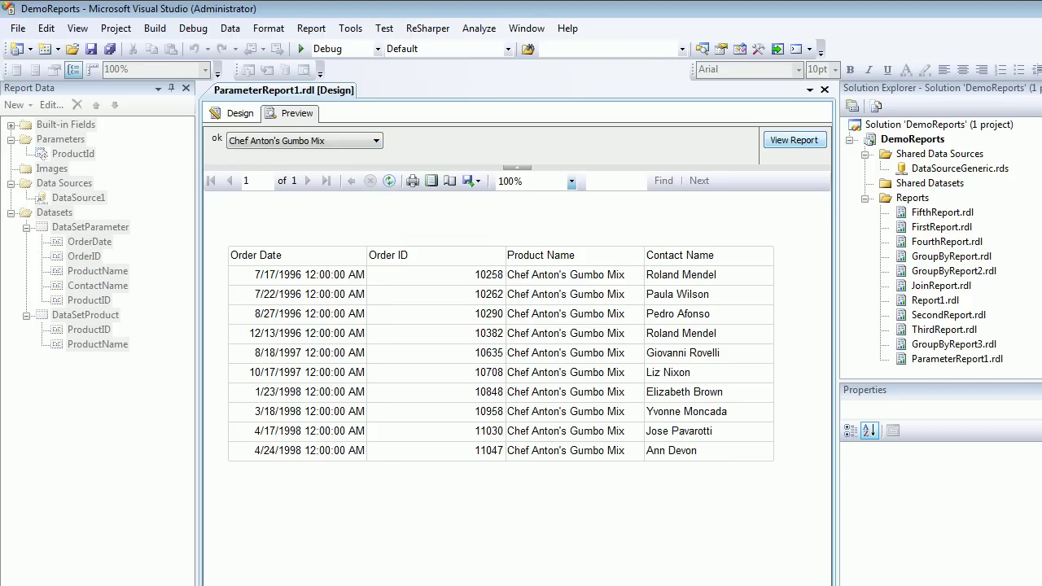
Browse the single-choice product list of the report parameter down and back up, keeping the current product
{"action": "key", "text": "alt+Down"}
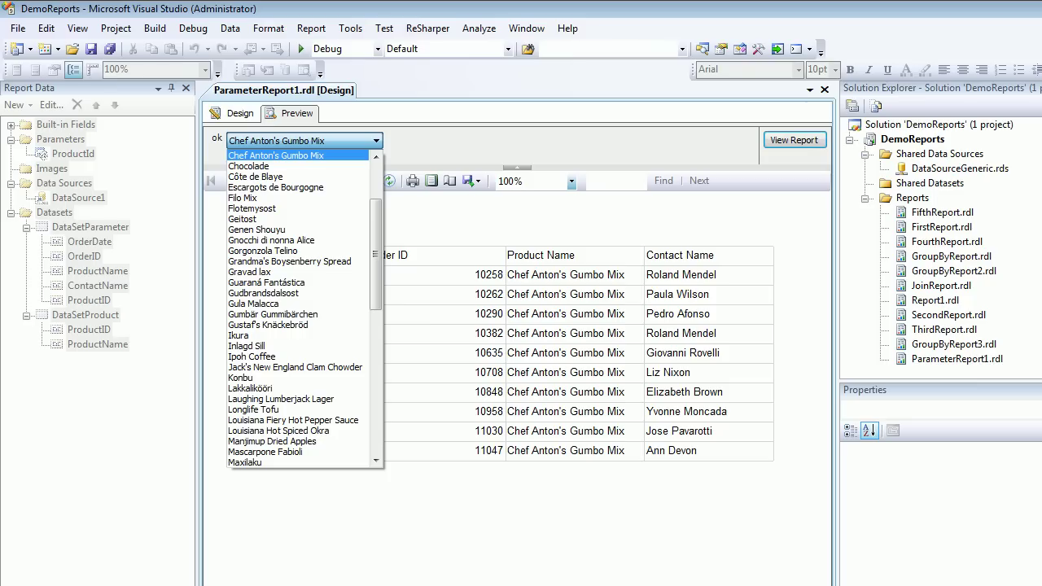
{"action": "key", "text": "Down"}
{"action": "key", "text": "Down"}
{"action": "key", "text": "Down"}
{"action": "key", "text": "Down"}
{"action": "key", "text": "Down"}
{"action": "key", "text": "Down"}
{"action": "key", "text": "Down"}
{"action": "key", "text": "Down"}
{"action": "scroll", "coordinate": [298, 309], "scroll_direction": "up", "scroll_amount": 3}
{"action": "key", "text": "Up"}
{"action": "key", "text": "Up"}
{"action": "key", "text": "Up"}
{"action": "key", "text": "Up"}
{"action": "key", "text": "Up"}
{"action": "key", "text": "Up"}
{"action": "key", "text": "Up"}
{"action": "key", "text": "Up"}
{"action": "key", "text": "Up"}
{"action": "key", "text": "Up"}
{"action": "key", "text": "Up"}
{"action": "key", "text": "Up"}
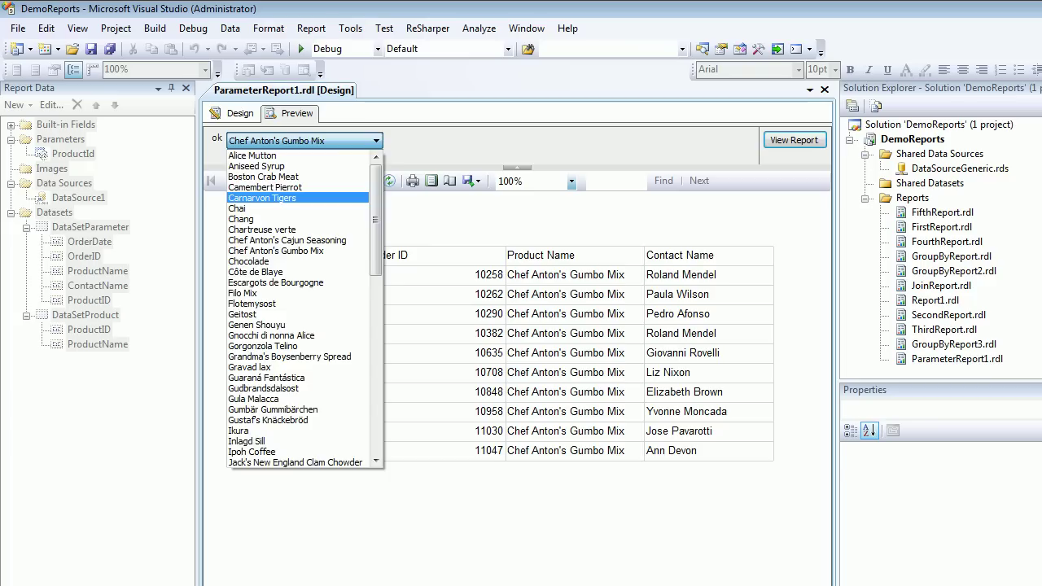
{"action": "left_click", "coordinate": [281, 141]}
Return to the report design and delete the existing ProductId parameter, confirming the deletion
{"action": "left_click", "coordinate": [237, 114]}
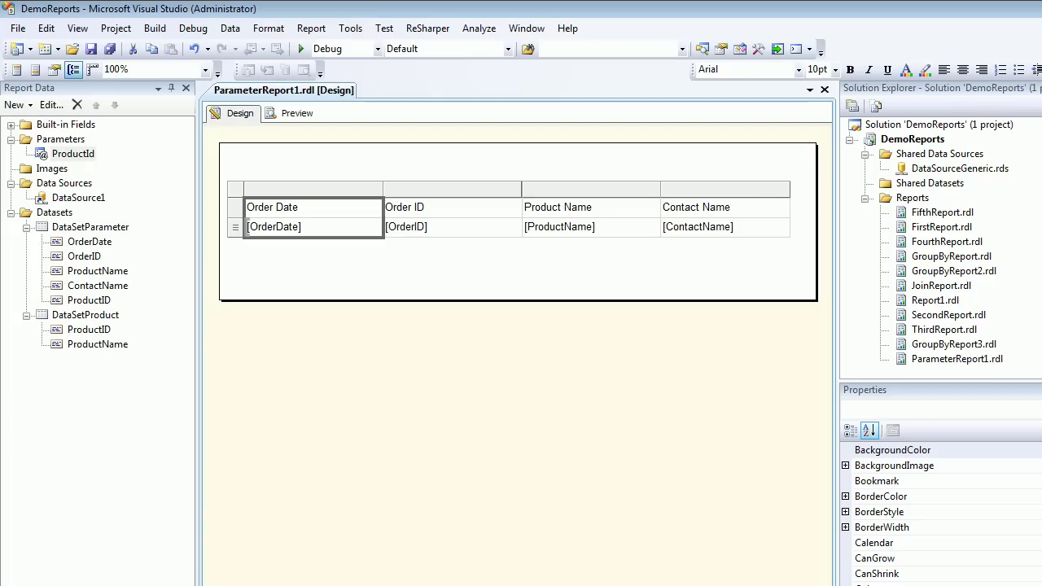
{"action": "right_click", "coordinate": [64, 154]}
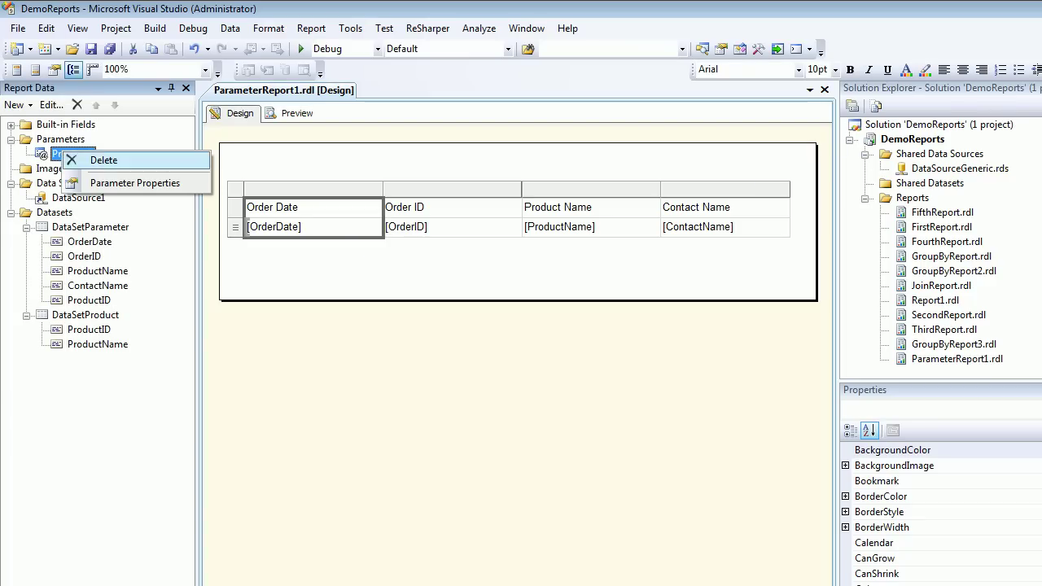
{"action": "left_click", "coordinate": [90, 159]}
{"action": "left_click", "coordinate": [654, 413]}
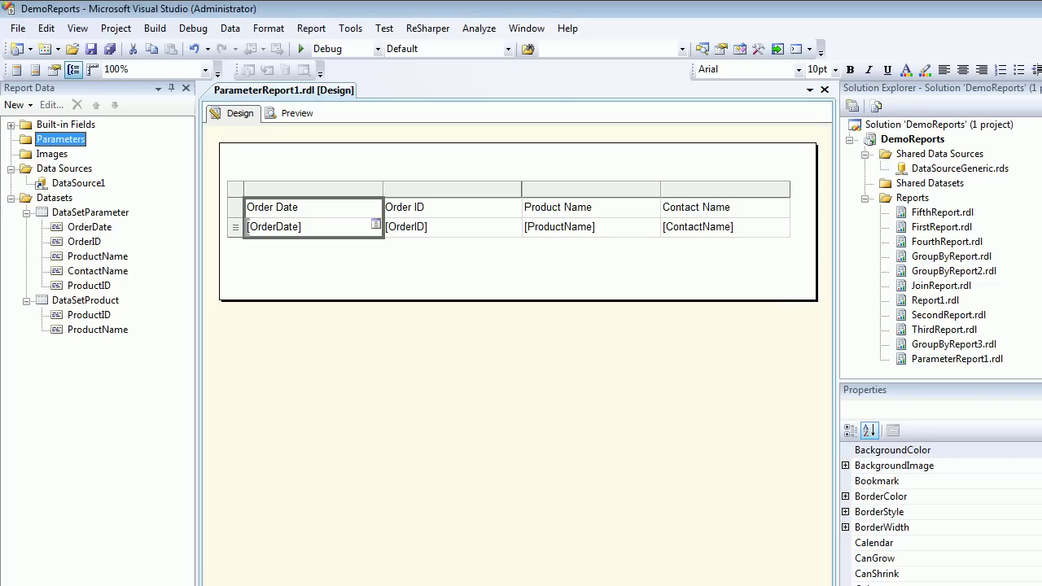
Remove the WHERE condition on ProductID from the DataSetParameter query and run the query before accepting it
{"action": "left_click", "coordinate": [90, 212]}
{"action": "right_click", "coordinate": [77, 212]}
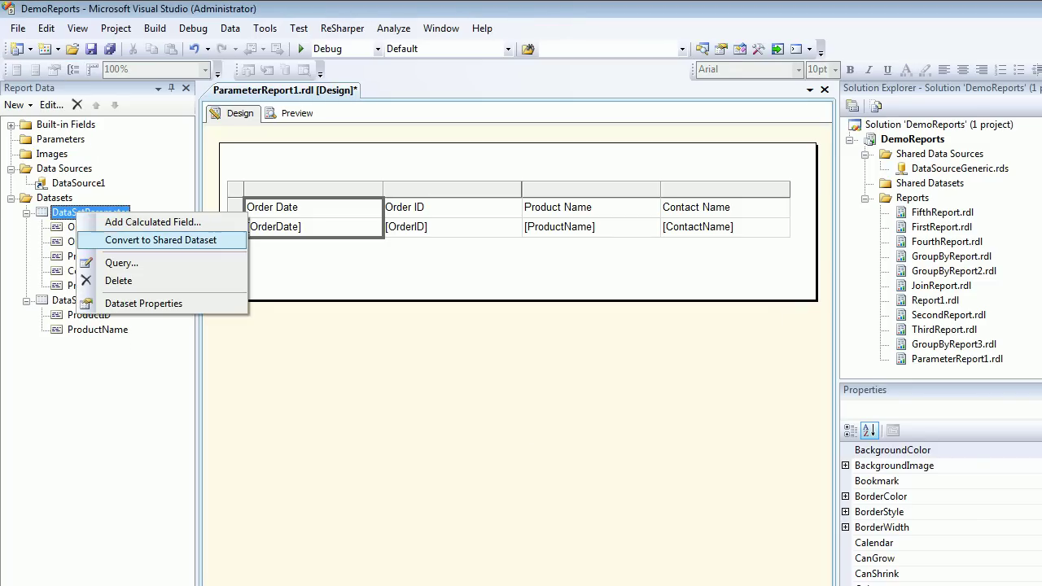
{"action": "left_click", "coordinate": [114, 264]}
{"action": "left_click_drag", "start_coordinate": [391, 119], "coordinate": [135, 47]}
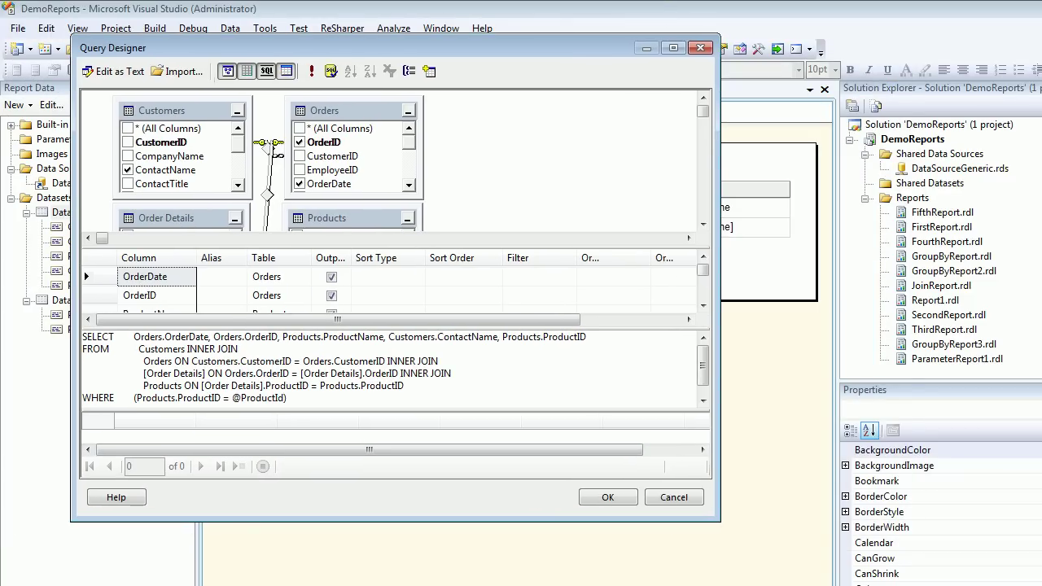
{"action": "left_click_drag", "start_coordinate": [720, 521], "coordinate": [927, 577]}
{"action": "left_click_drag", "start_coordinate": [288, 430], "coordinate": [82, 430]}
{"action": "key", "text": "Delete"}
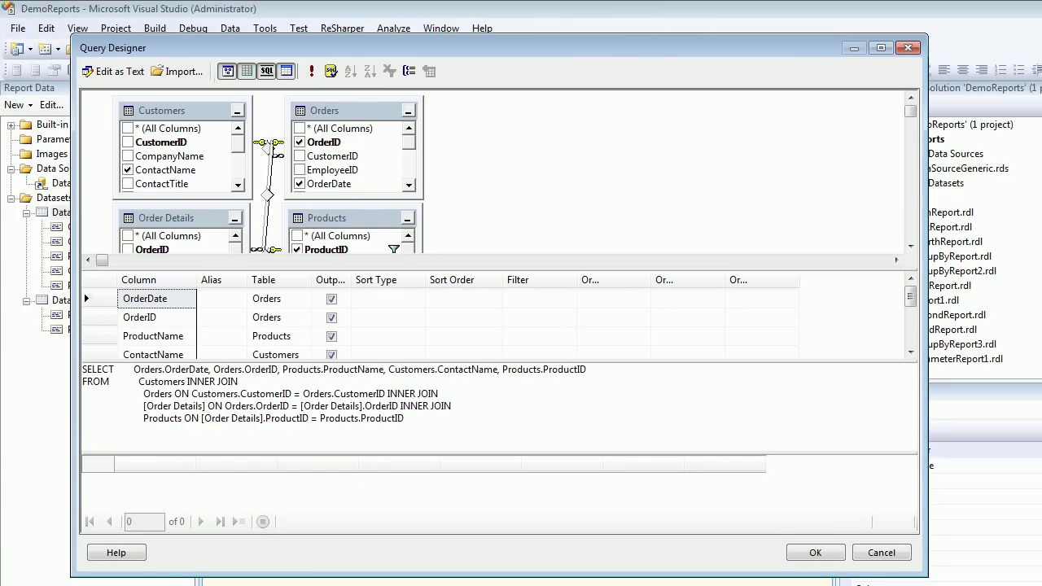
{"action": "key", "text": "ctrl+r"}
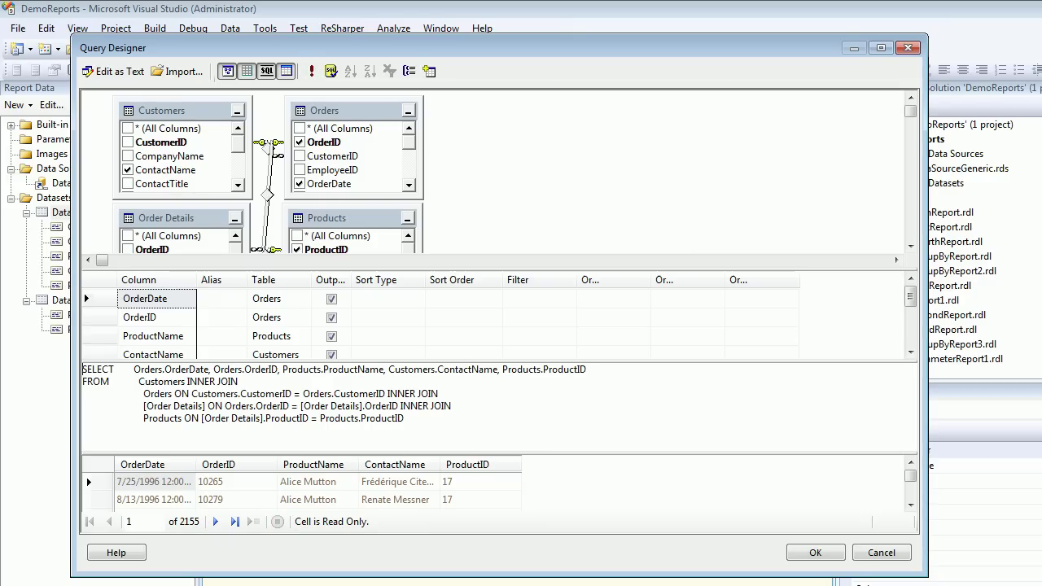
{"action": "left_click", "coordinate": [816, 553]}
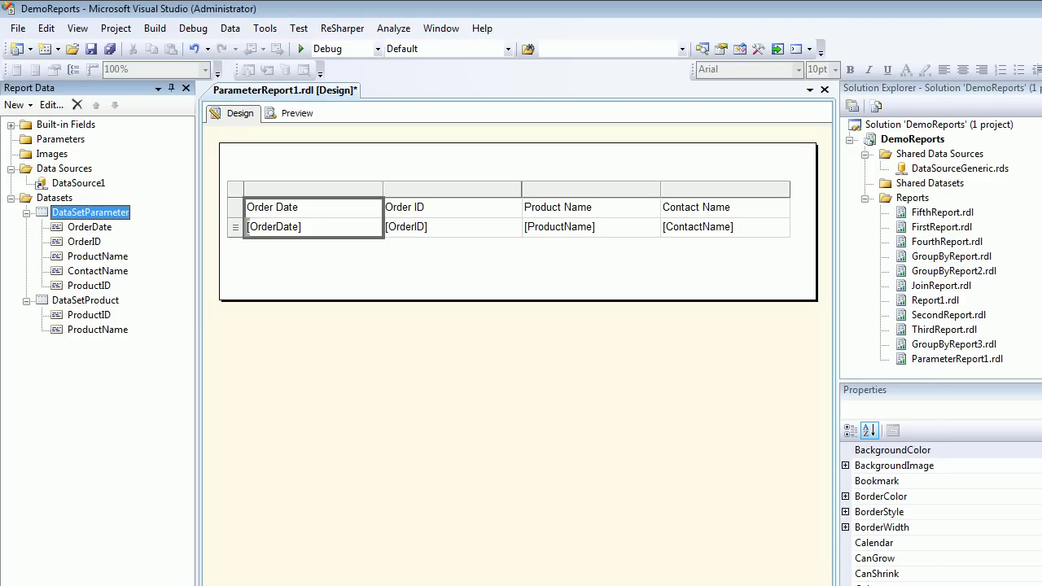
Add a new report parameter named ProductId
{"action": "left_click", "coordinate": [521, 400]}
{"action": "left_click", "coordinate": [60, 139]}
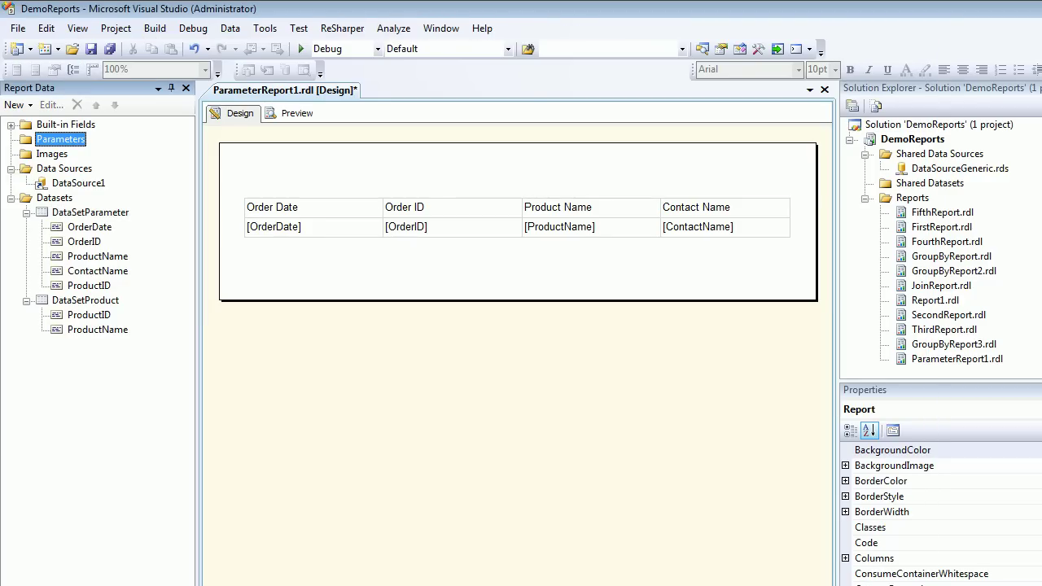
{"action": "right_click", "coordinate": [68, 140]}
{"action": "left_click", "coordinate": [122, 148]}
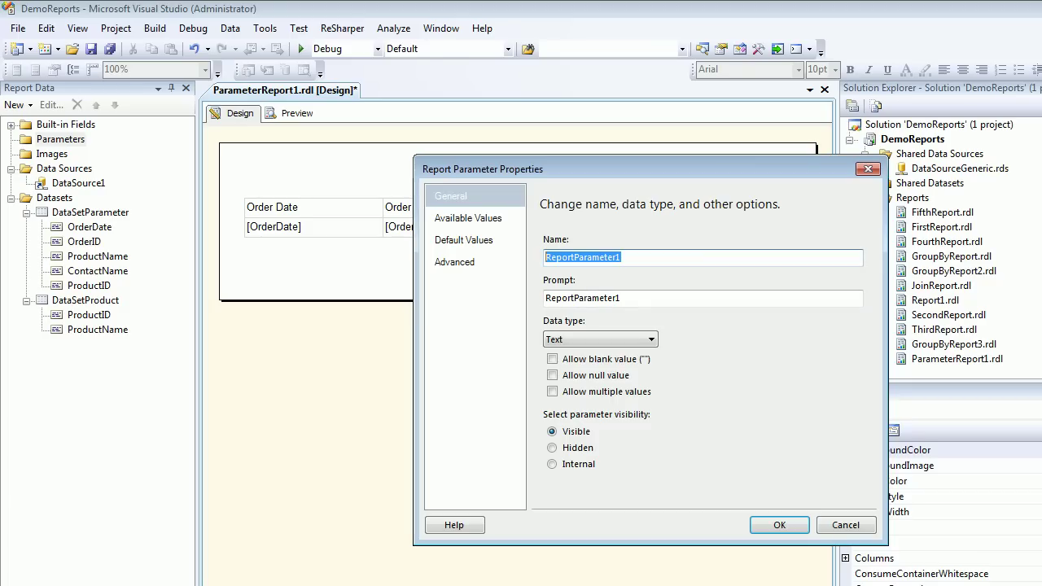
{"action": "type", "text": "ProductI"}
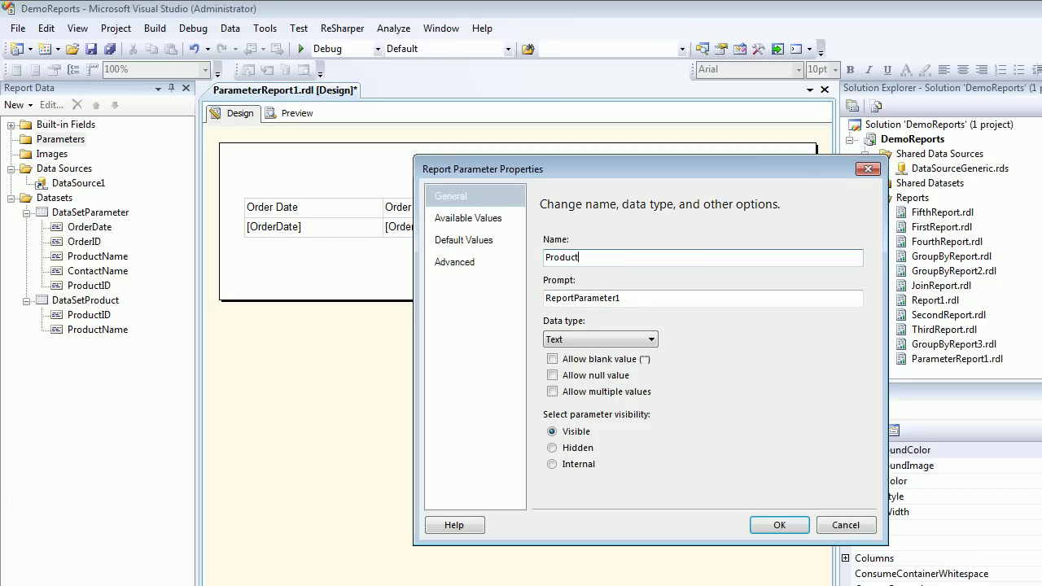
{"action": "type", "text": "d"}
{"action": "key", "text": "shift+Home"}
{"action": "key", "text": "Tab"}
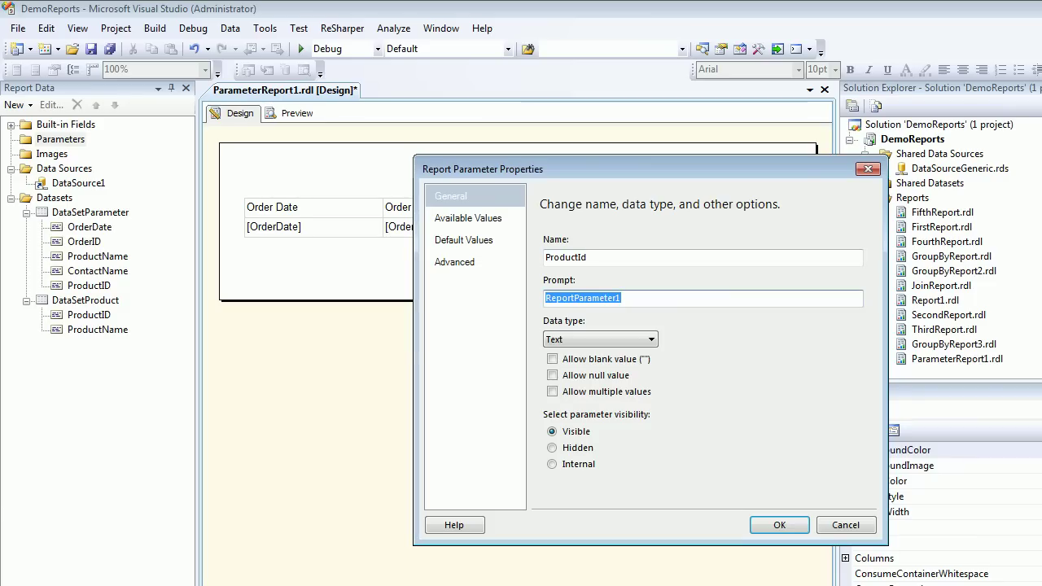
Set the parameter's prompt to "Please Choose Your Products"
{"action": "type", "text": "Pro"}
{"action": "key", "text": "BackSpace"}
{"action": "key", "text": "BackSpace"}
{"action": "key", "text": "BackSpace"}
{"action": "type", "text": "Pleas"}
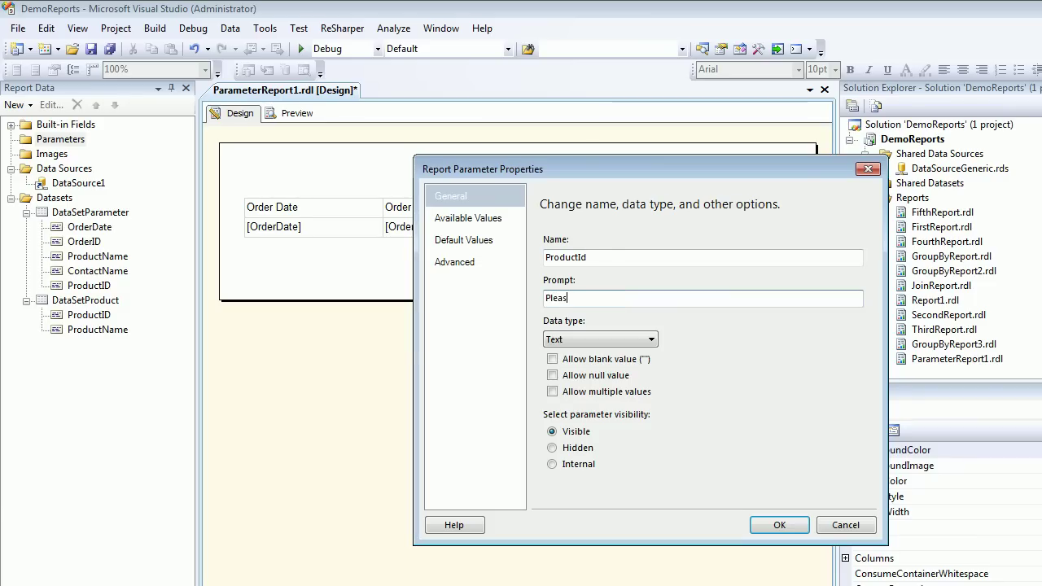
{"action": "type", "text": "e Choose Your Products"}
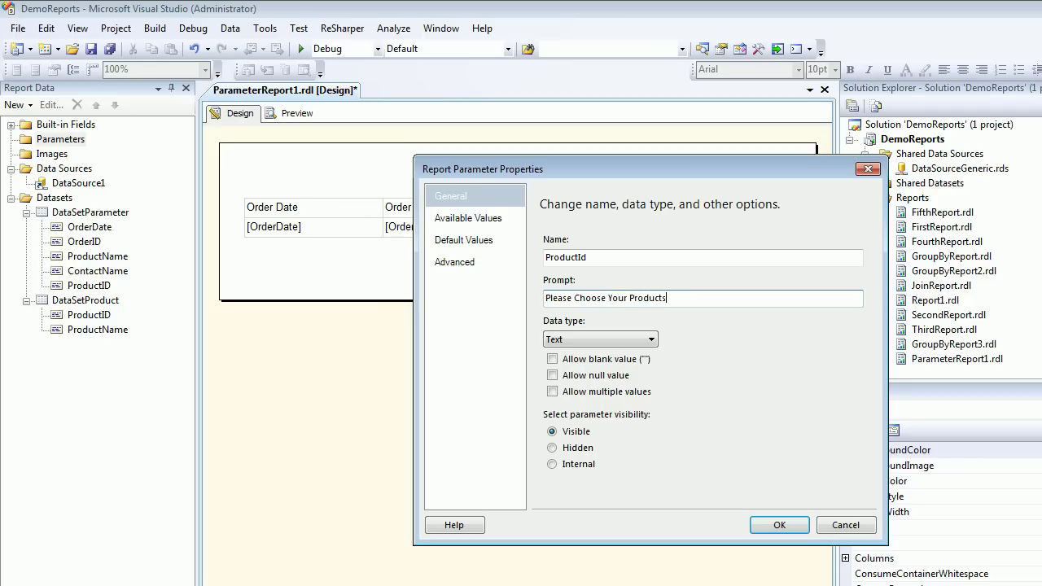
Set the parameter's data type to Integer and allow multiple values
{"action": "left_click", "coordinate": [600, 339]}
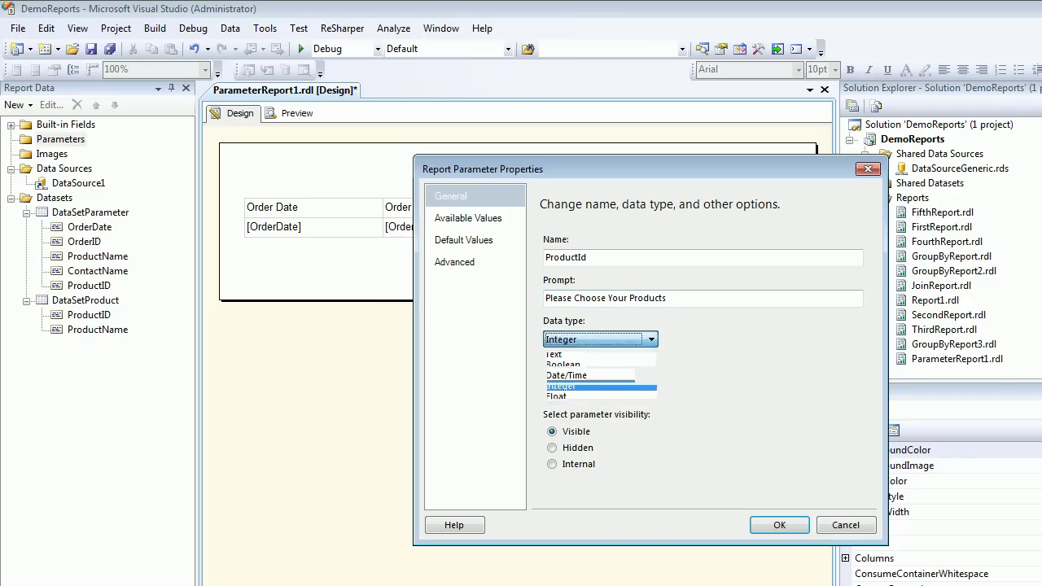
{"action": "left_click", "coordinate": [586, 385]}
{"action": "left_click", "coordinate": [553, 392]}
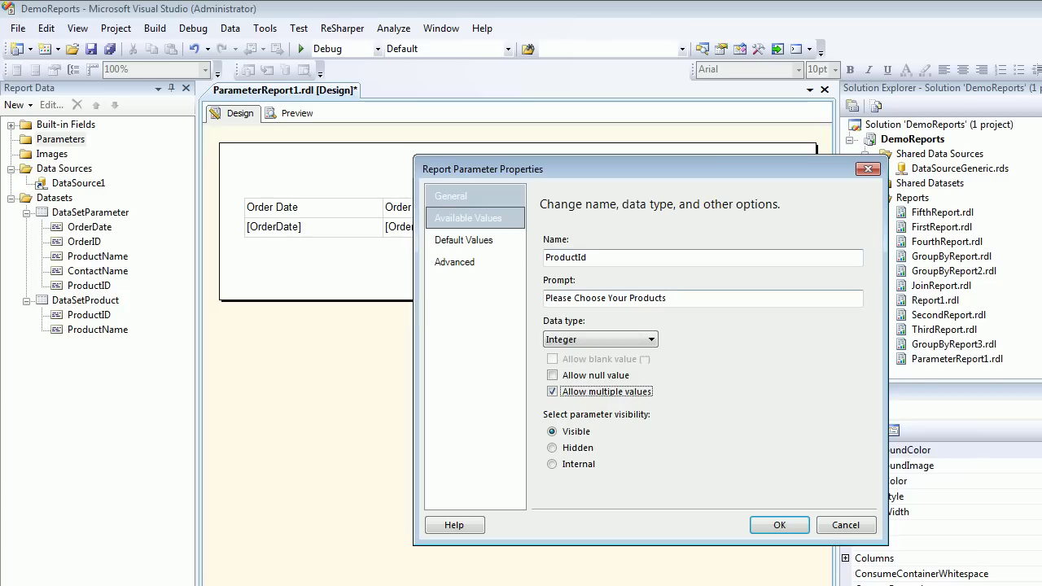
Get the parameter's available values from the DataSetProduct query, with ProductID as value field and ProductName as label field
{"action": "left_click", "coordinate": [468, 218]}
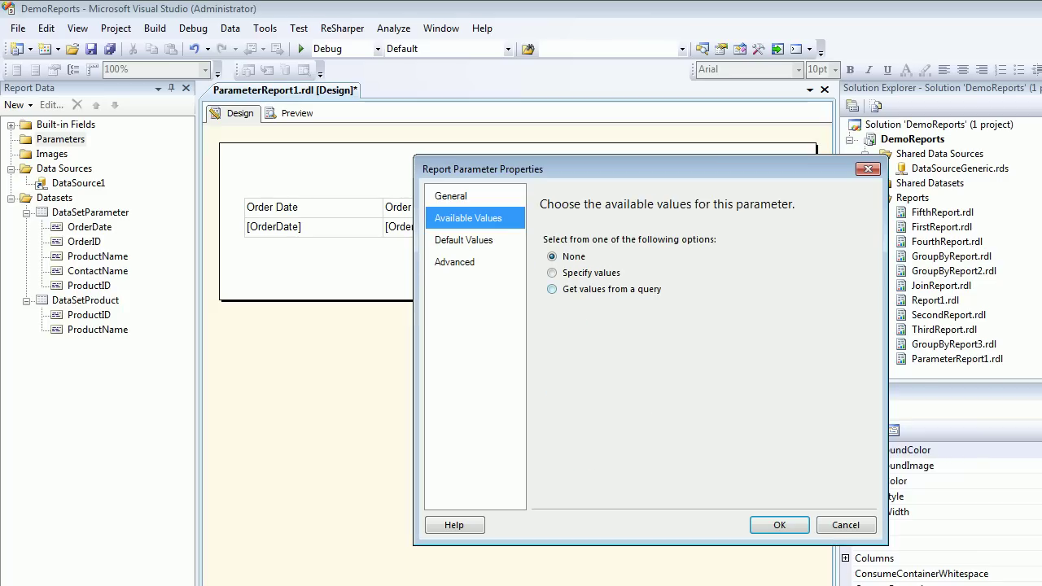
{"action": "left_click", "coordinate": [552, 289]}
{"action": "left_click", "coordinate": [857, 340]}
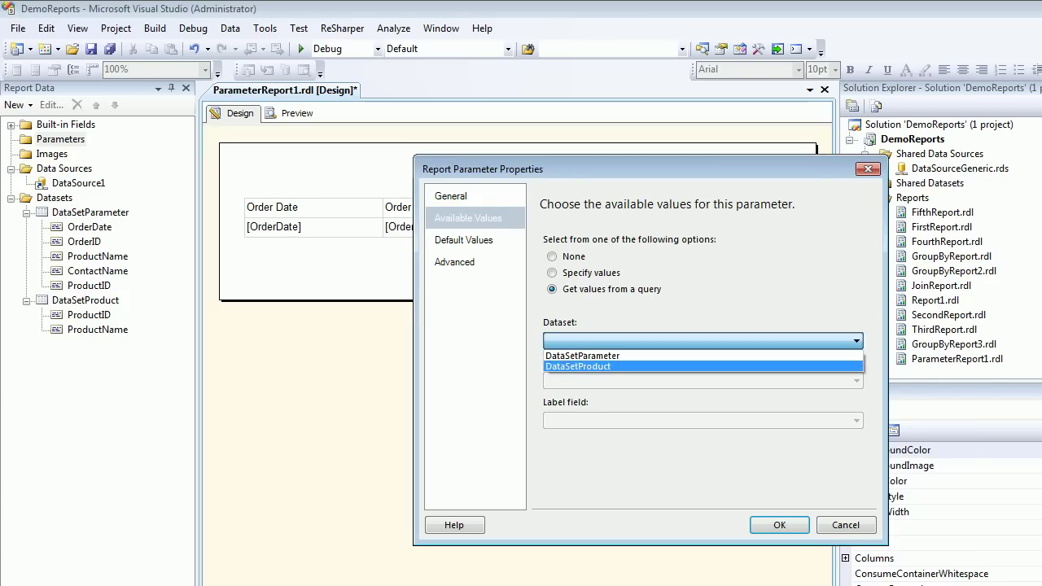
{"action": "left_click", "coordinate": [578, 367]}
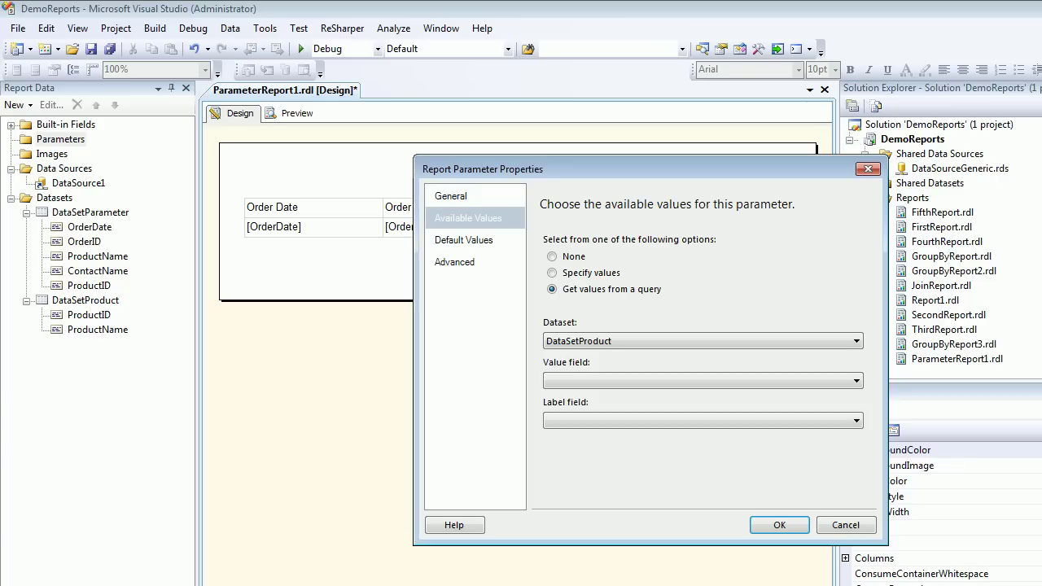
{"action": "left_click", "coordinate": [856, 381]}
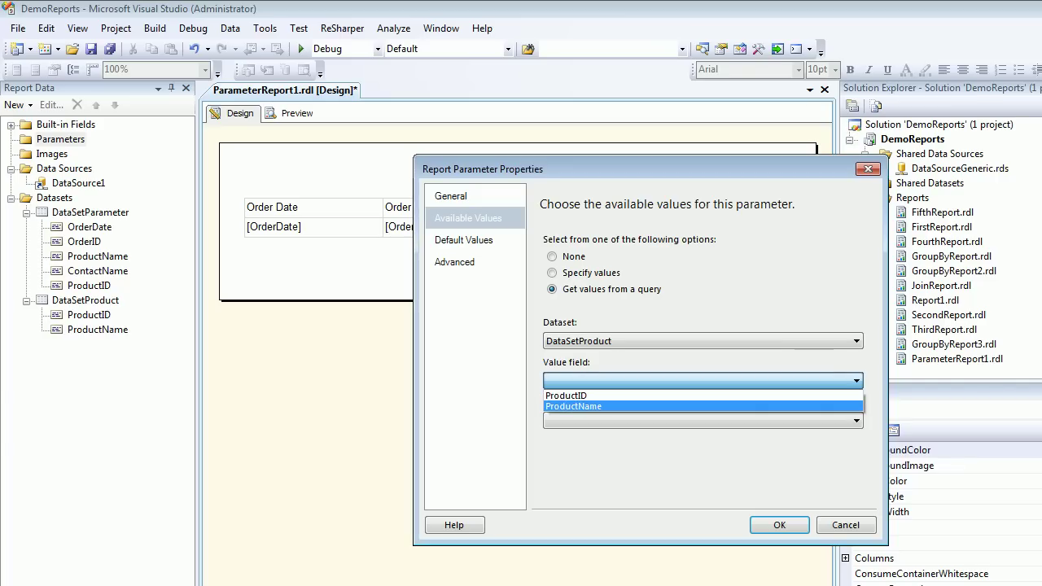
{"action": "left_click", "coordinate": [567, 396]}
{"action": "left_click", "coordinate": [856, 421]}
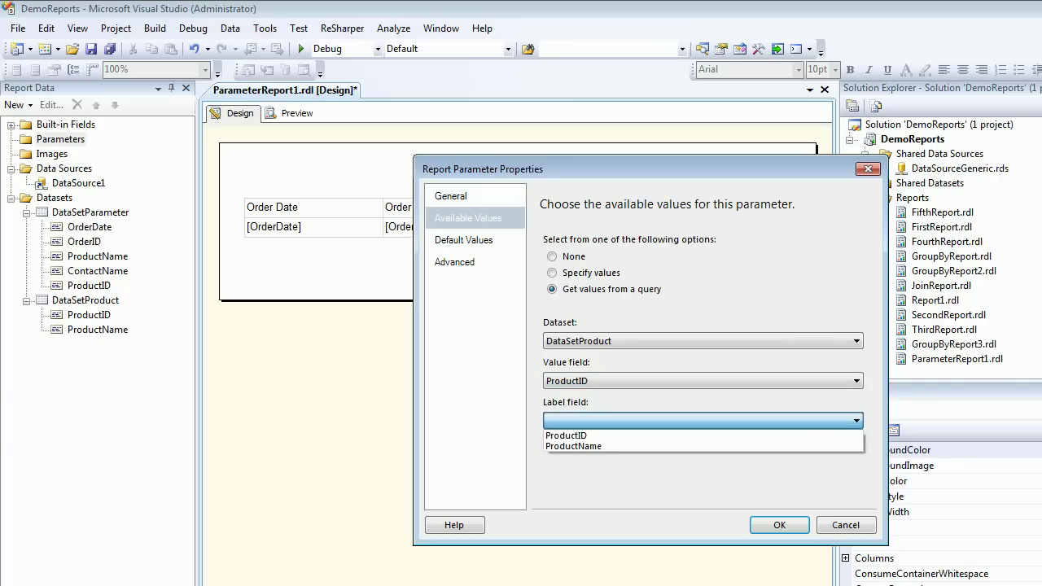
{"action": "key", "text": "Return"}
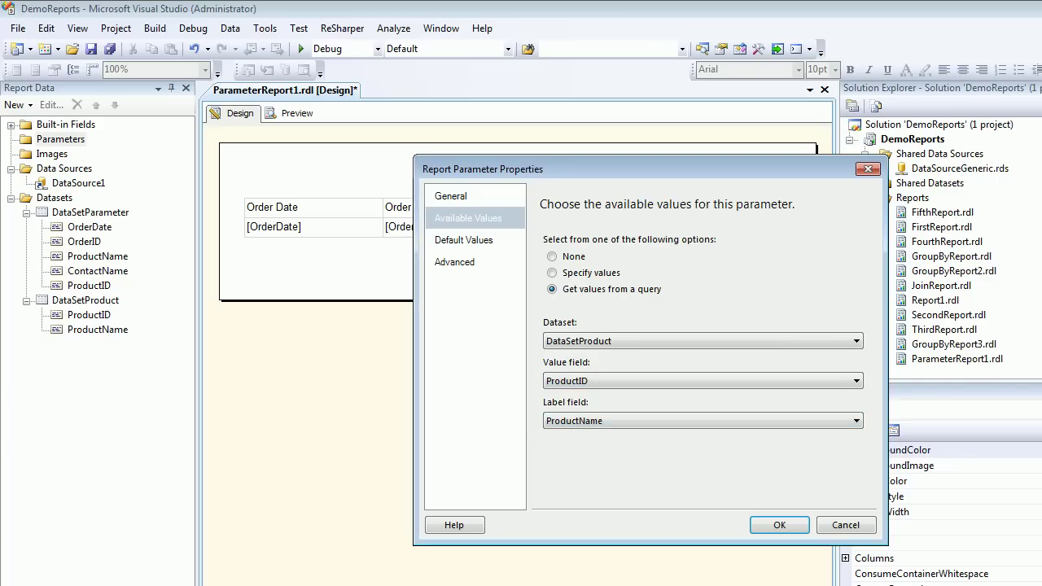
{"action": "key", "text": "Return"}
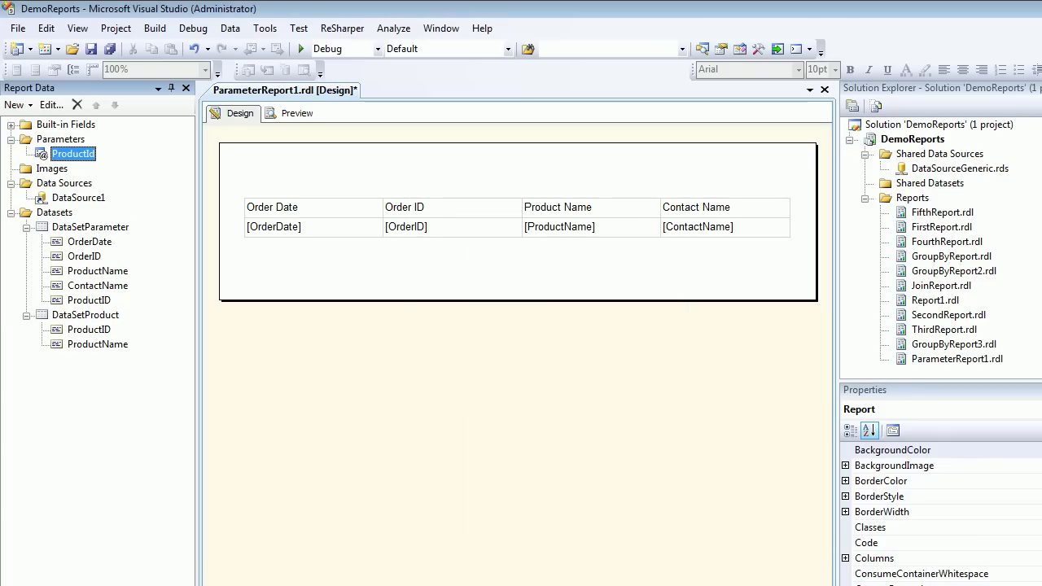
Preview the report for the products Alice Mutton and Aniseed Syrup
{"action": "left_click", "coordinate": [296, 113]}
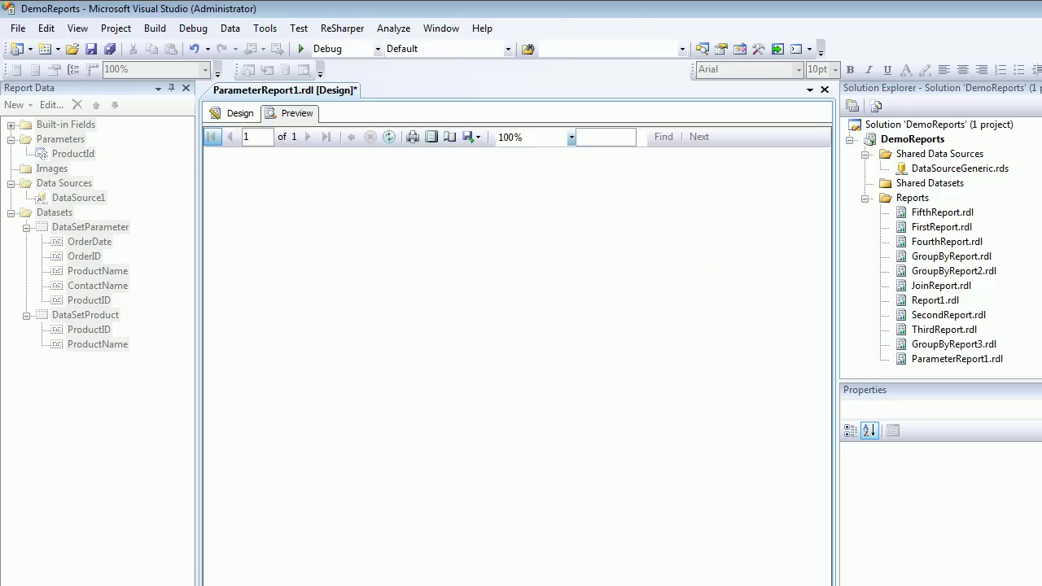
{"action": "left_click", "coordinate": [463, 141]}
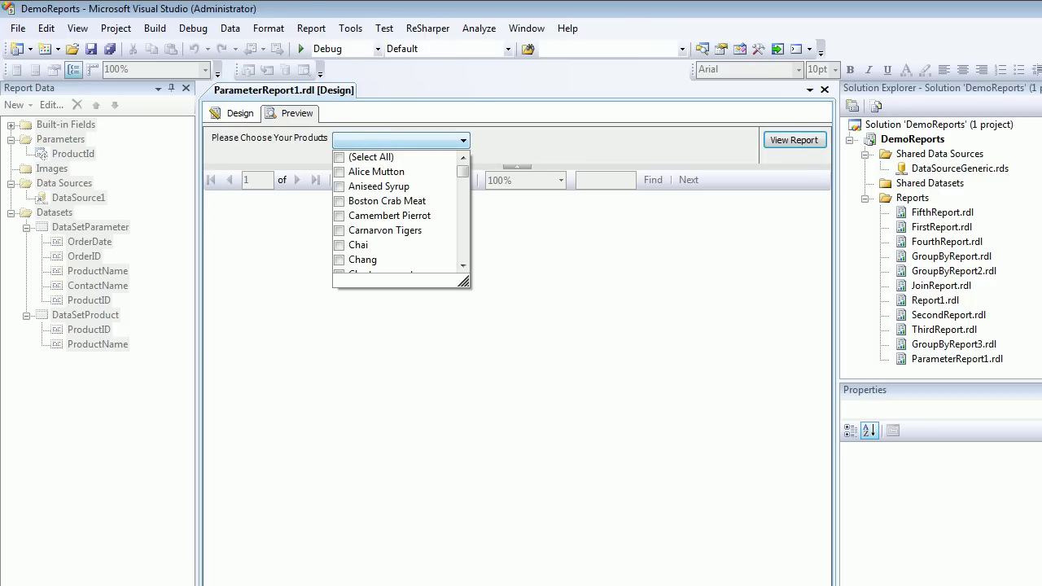
{"action": "mouse_move", "coordinate": [463, 171]}
{"action": "left_mouse_down"}
{"action": "mouse_move", "coordinate": [462, 246]}
{"action": "mouse_move", "coordinate": [463, 172]}
{"action": "left_mouse_up"}
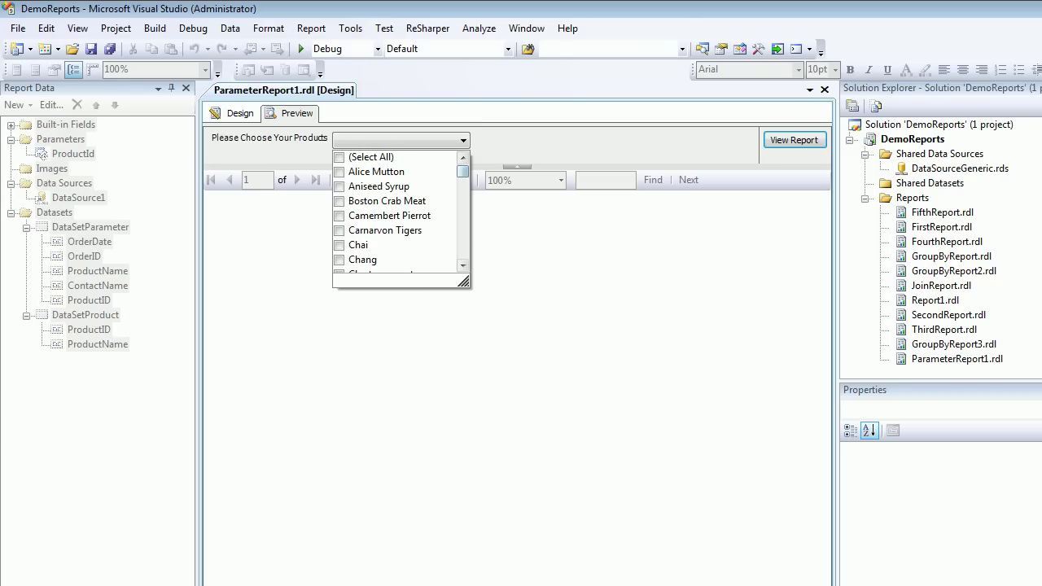
{"action": "left_click", "coordinate": [340, 172]}
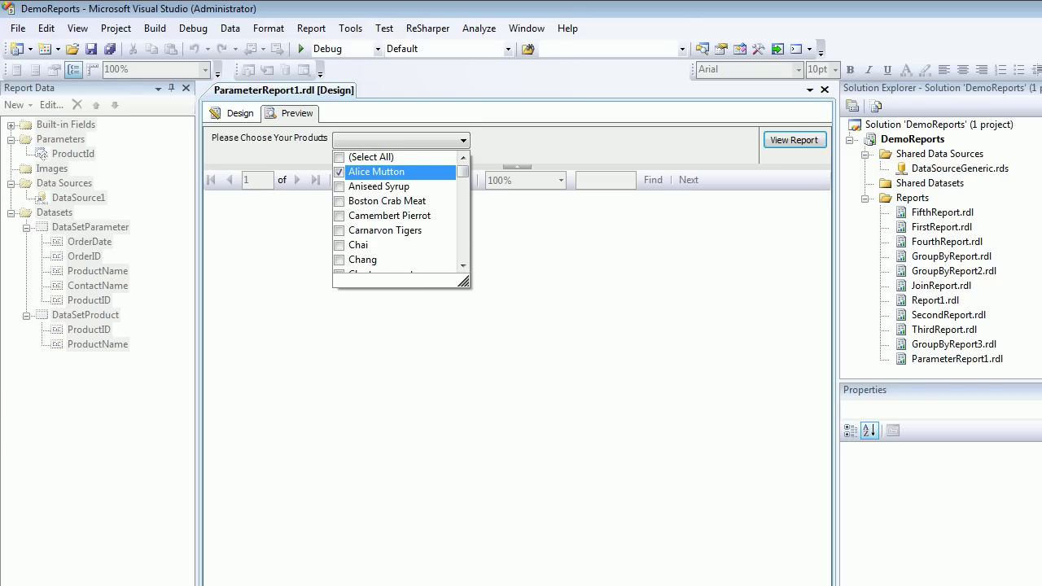
{"action": "left_click", "coordinate": [339, 186]}
{"action": "left_click", "coordinate": [794, 139]}
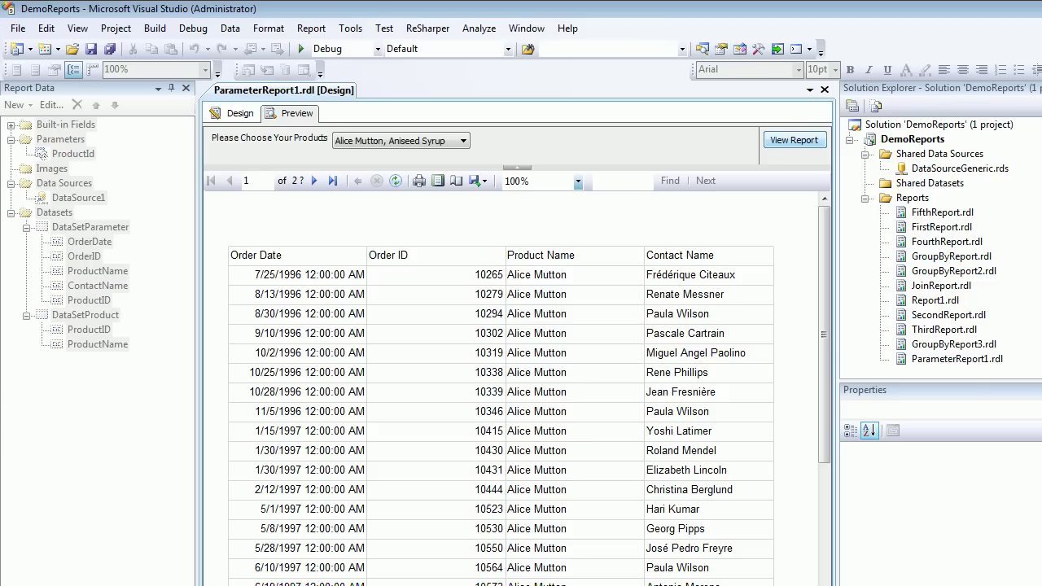
Look through the previewed report from the first to the last page and check the chosen products
{"action": "left_click_drag", "start_coordinate": [824, 269], "coordinate": [824, 438]}
{"action": "scroll", "coordinate": [529, 388], "scroll_direction": "up", "scroll_amount": 5}
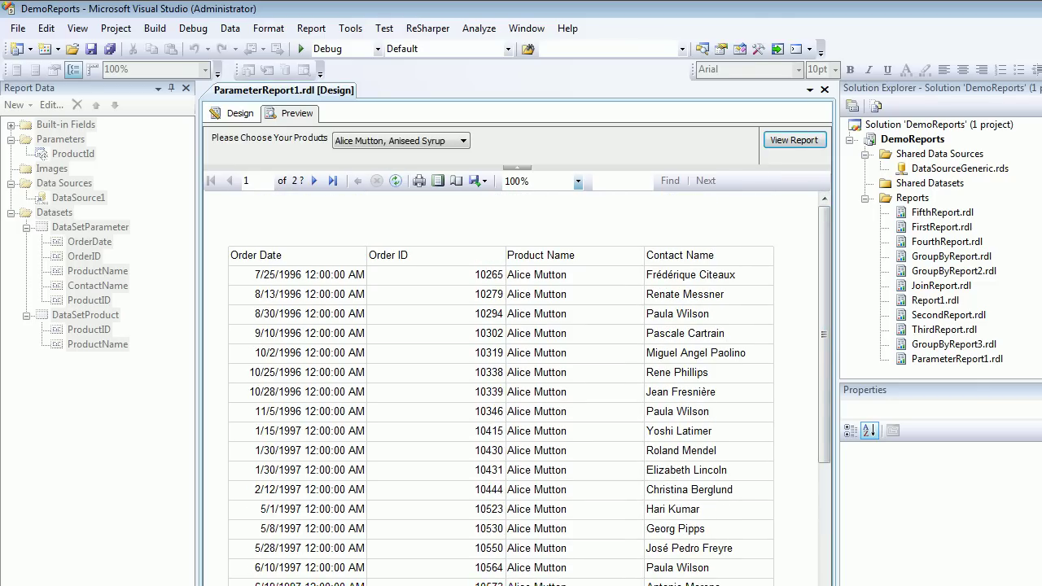
{"action": "left_click", "coordinate": [332, 181]}
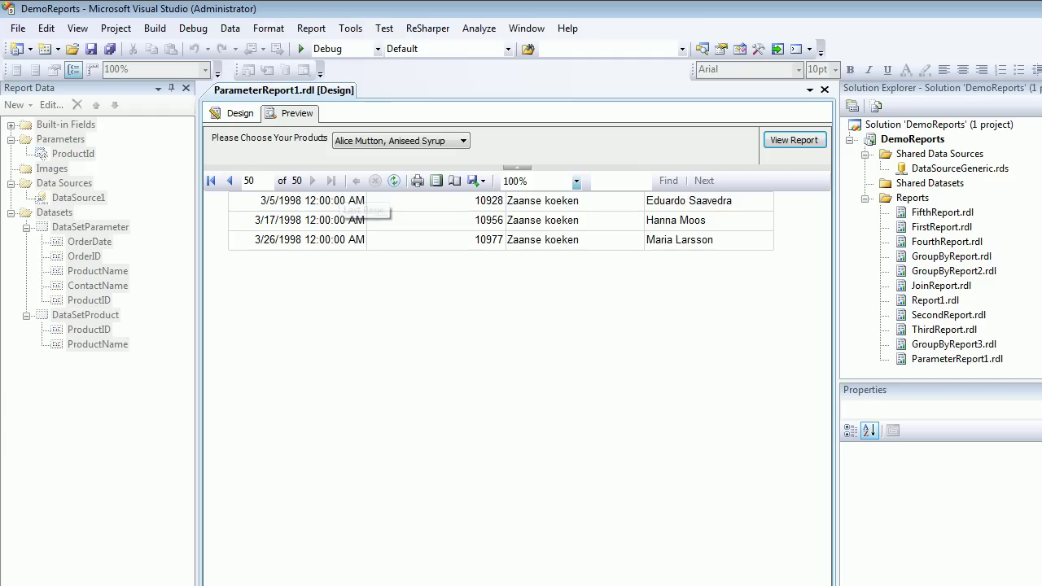
{"action": "left_click", "coordinate": [211, 181]}
{"action": "left_click", "coordinate": [463, 141]}
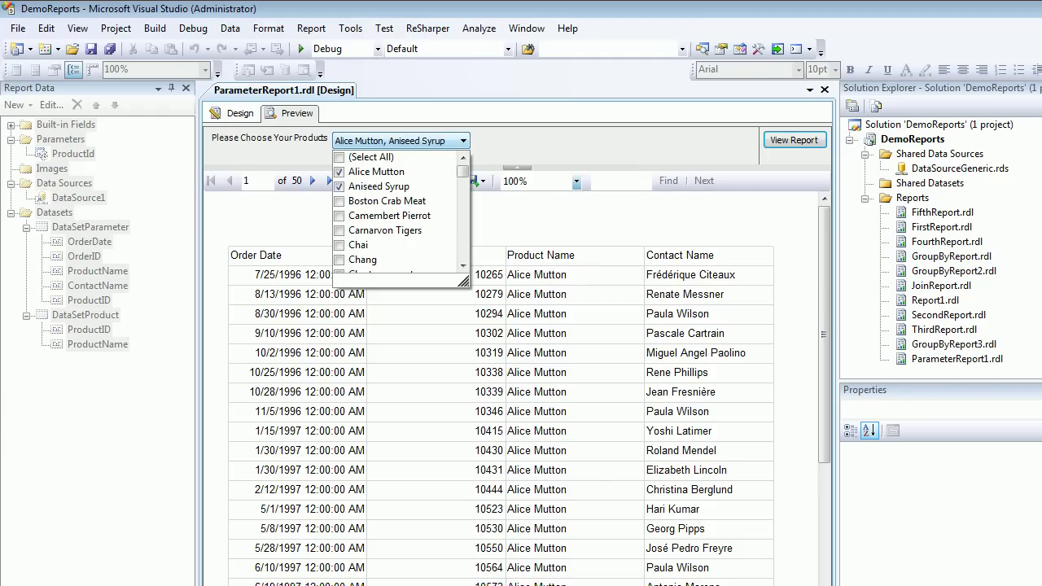
Return to the report design and add a new filter condition in the table's Tablix Properties
{"action": "left_click", "coordinate": [236, 113]}
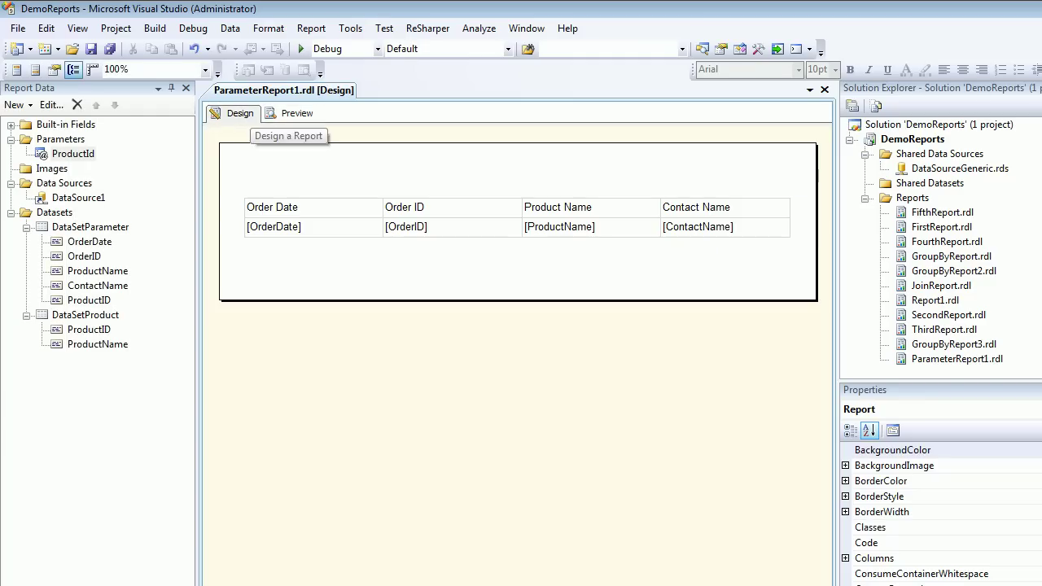
{"action": "left_click", "coordinate": [256, 198]}
{"action": "left_click", "coordinate": [342, 265]}
{"action": "left_click", "coordinate": [376, 225]}
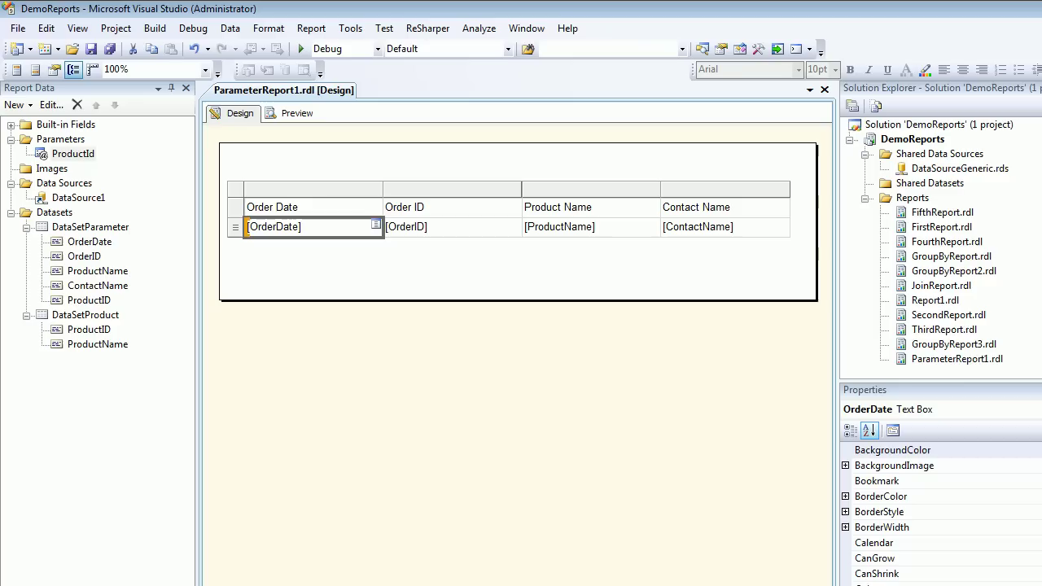
{"action": "left_click", "coordinate": [321, 188]}
{"action": "right_click", "coordinate": [323, 187]}
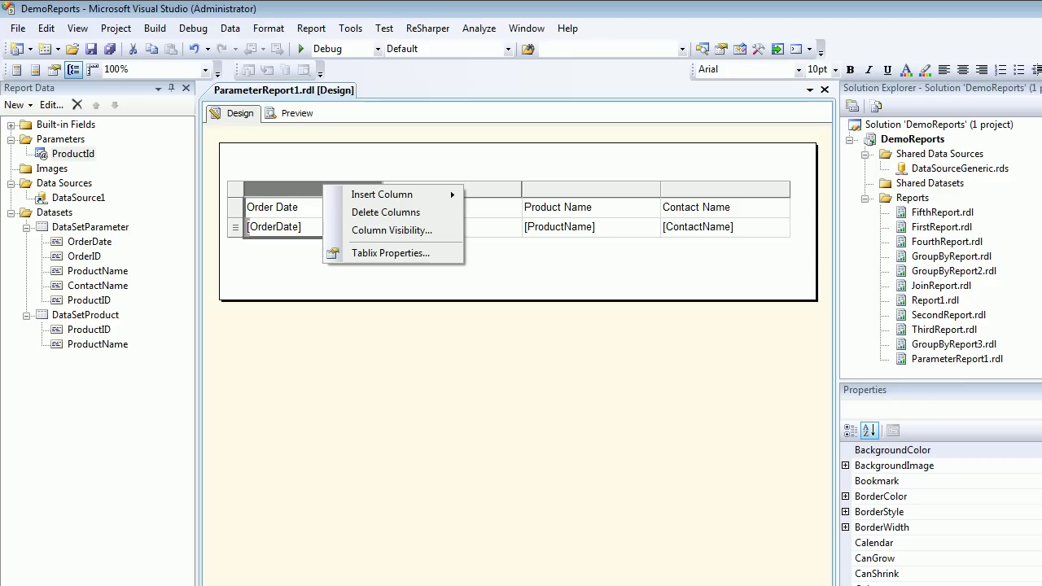
{"action": "left_click", "coordinate": [391, 252]}
{"action": "left_click", "coordinate": [447, 192]}
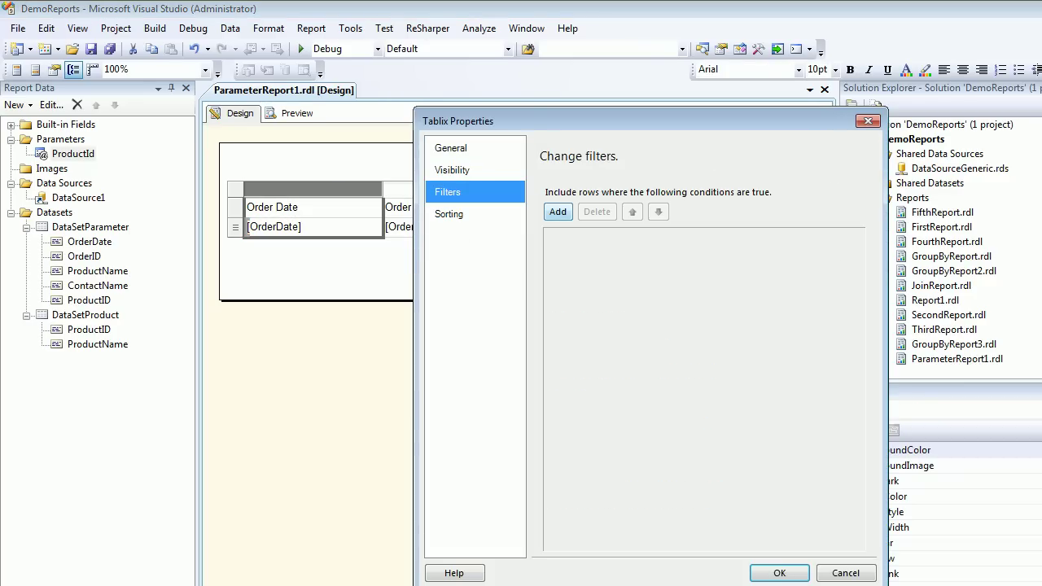
{"action": "left_click", "coordinate": [558, 212]}
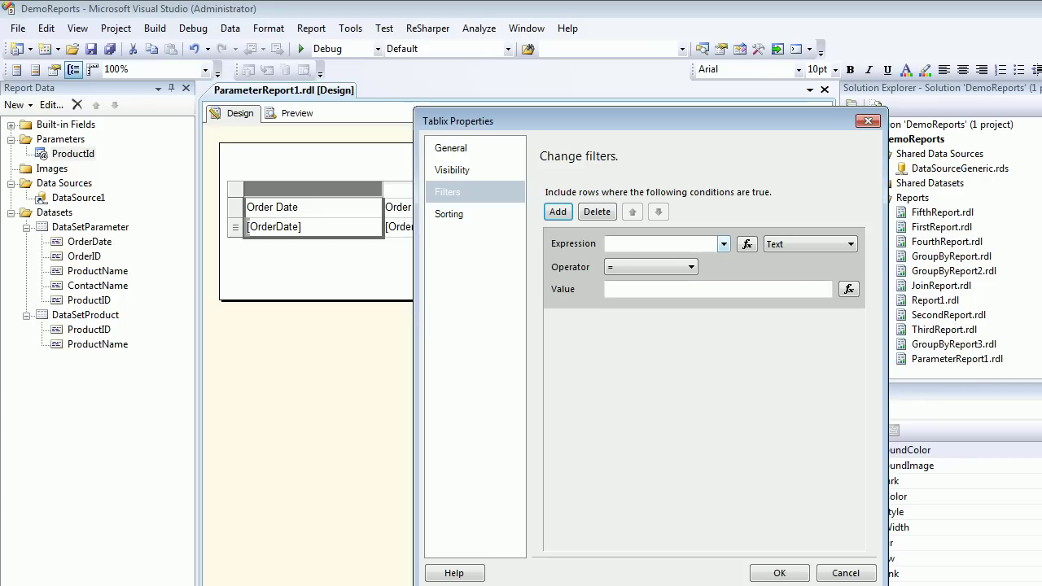
Set the filter's expression to [ProductID] with the Integer data type
{"action": "left_click", "coordinate": [724, 244]}
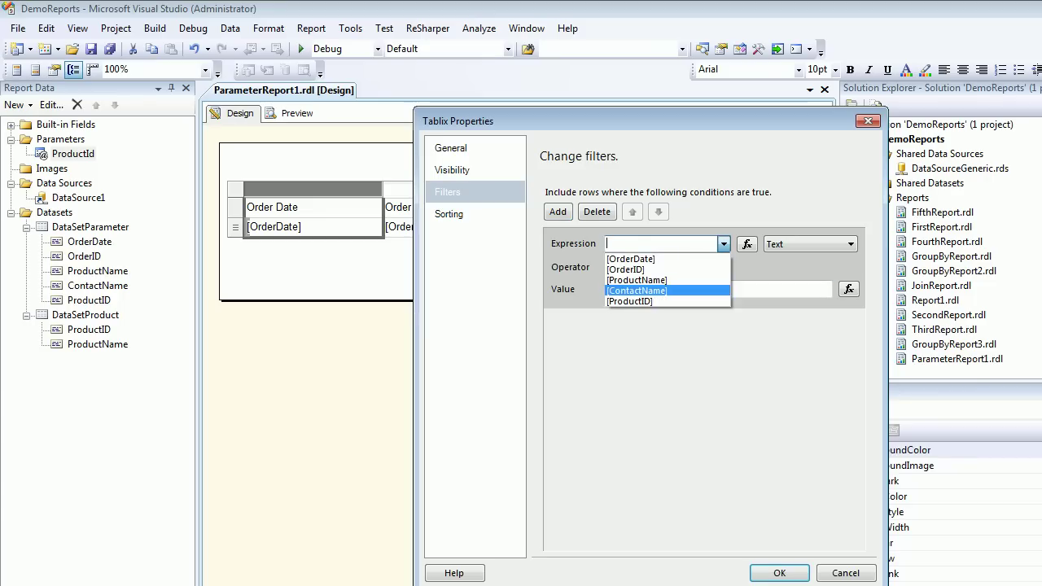
{"action": "left_click", "coordinate": [724, 244]}
{"action": "left_click", "coordinate": [810, 244]}
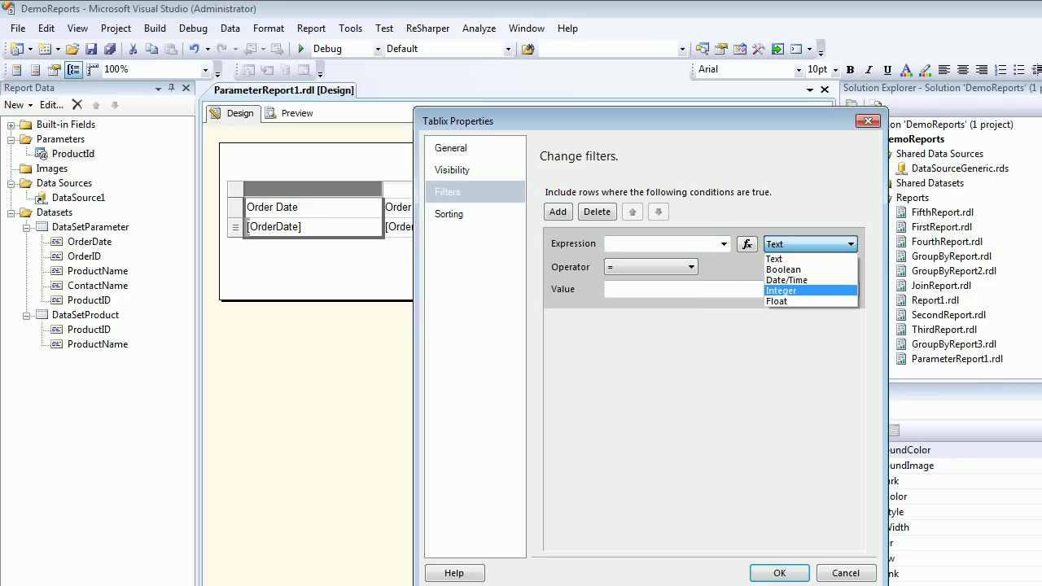
{"action": "left_click", "coordinate": [782, 291]}
{"action": "left_click", "coordinate": [723, 244]}
{"action": "key", "text": "Down"}
{"action": "key", "text": "Down"}
{"action": "key", "text": "Down"}
{"action": "key", "text": "Down"}
{"action": "key", "text": "Down"}
{"action": "key", "text": "Up"}
{"action": "key", "text": "Down"}
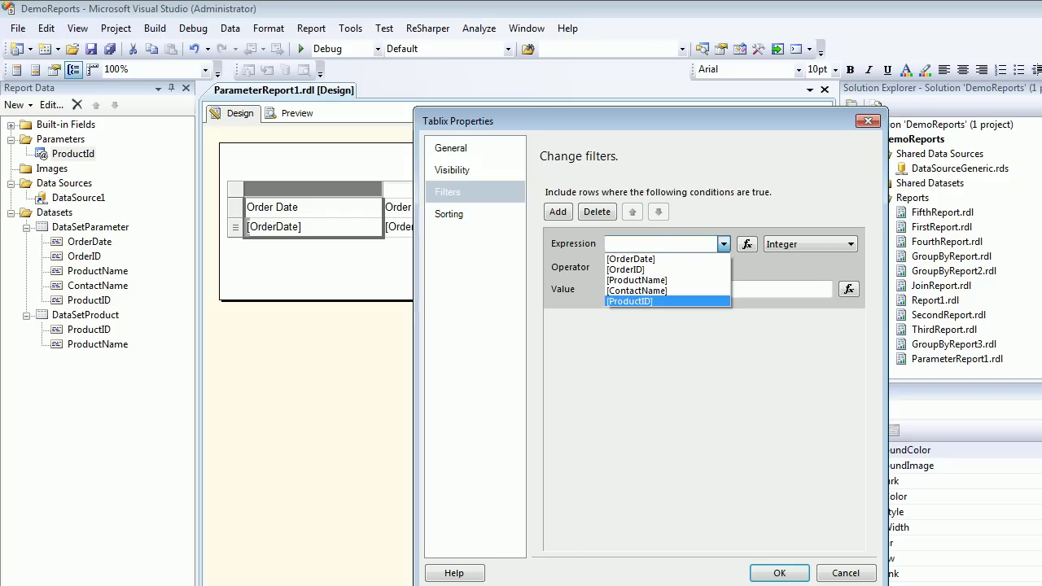
{"action": "key", "text": "Return"}
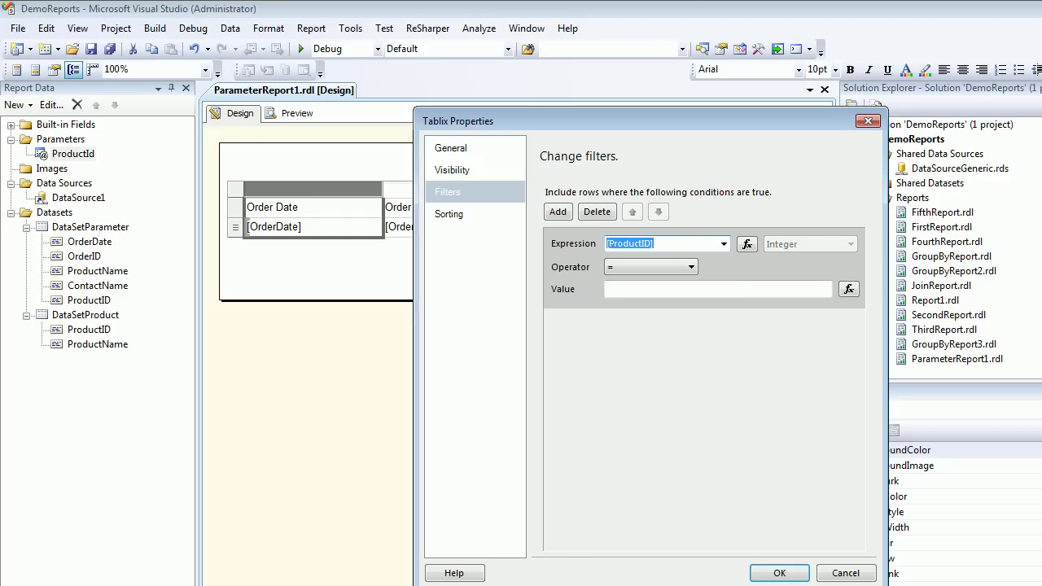
Set the filter's operator to In
{"action": "key", "text": "Tab"}
{"action": "key", "text": "alt+Down"}
{"action": "key", "text": "Down"}
{"action": "key", "text": "Down"}
{"action": "key", "text": "Down"}
{"action": "key", "text": "Down"}
{"action": "key", "text": "Down"}
{"action": "key", "text": "Down"}
{"action": "key", "text": "Down"}
{"action": "key", "text": "Down"}
{"action": "key", "text": "Down"}
{"action": "key", "text": "Down"}
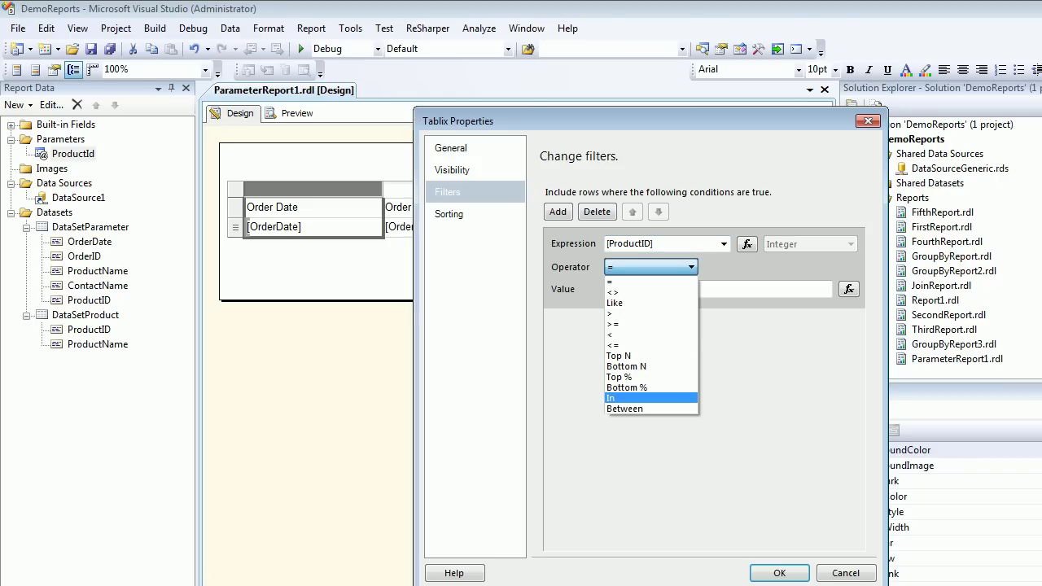
{"action": "key", "text": "Return"}
Set the filter's value to the expression =Parameters!ProductId.Value, without the (0) index, and apply the table properties
{"action": "key", "text": "Tab"}
{"action": "key", "text": "Tab"}
{"action": "key", "text": "space"}
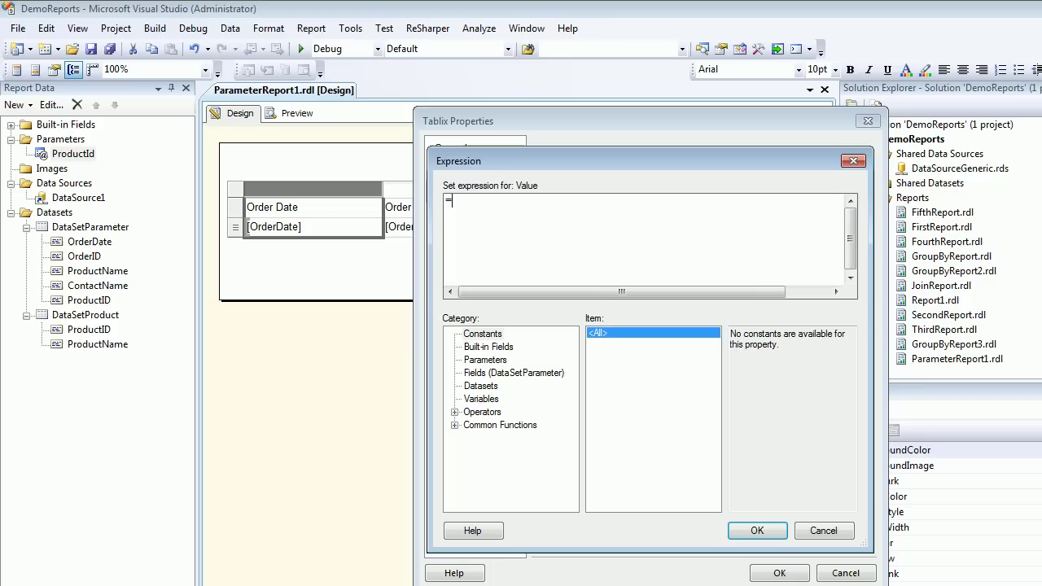
{"action": "left_click", "coordinate": [486, 360]}
{"action": "double_click", "coordinate": [750, 333]}
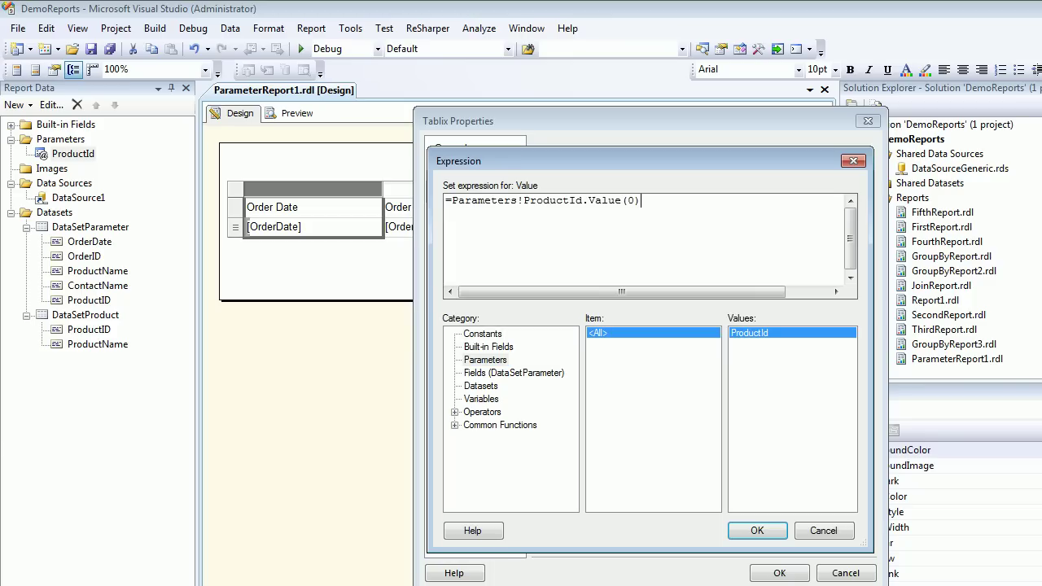
{"action": "key", "text": "BackSpace"}
{"action": "key", "text": "BackSpace"}
{"action": "key", "text": "BackSpace"}
{"action": "key", "text": "Escape"}
{"action": "left_click", "coordinate": [757, 531]}
{"action": "left_click", "coordinate": [781, 573]}
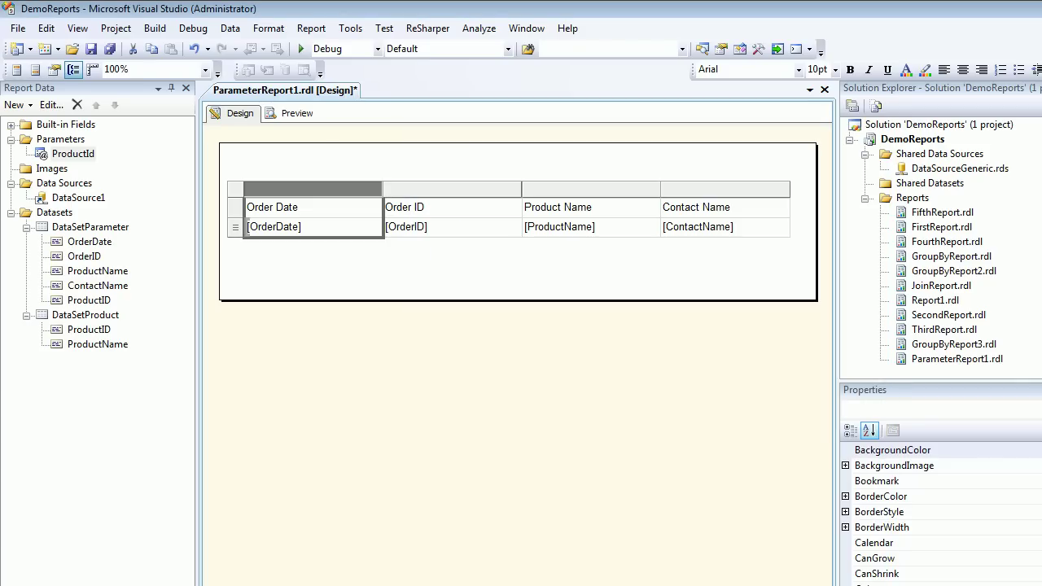
Preview the report for the product Chai and check its second page
{"action": "left_click", "coordinate": [297, 113]}
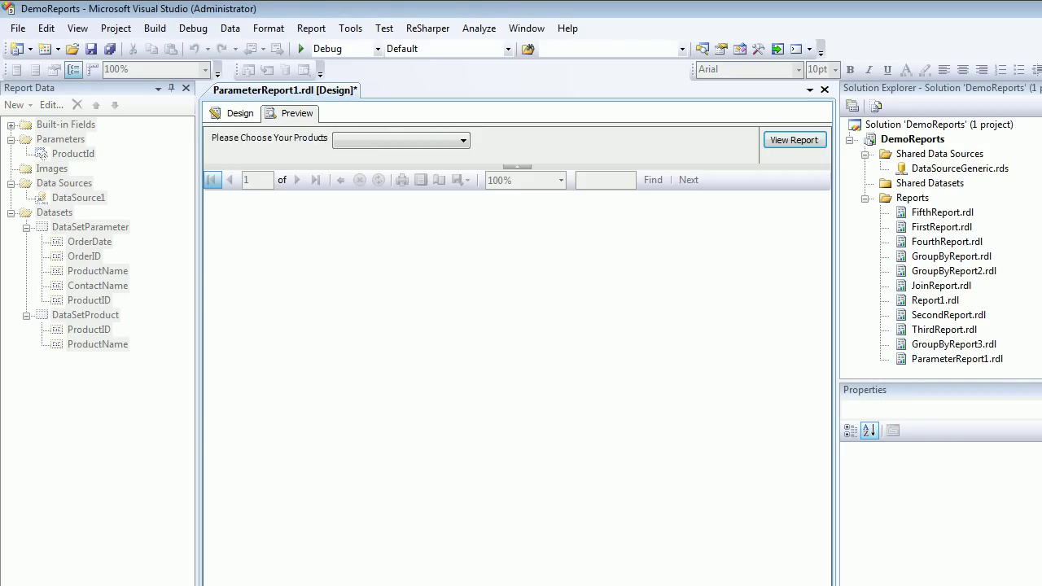
{"action": "left_click", "coordinate": [463, 141]}
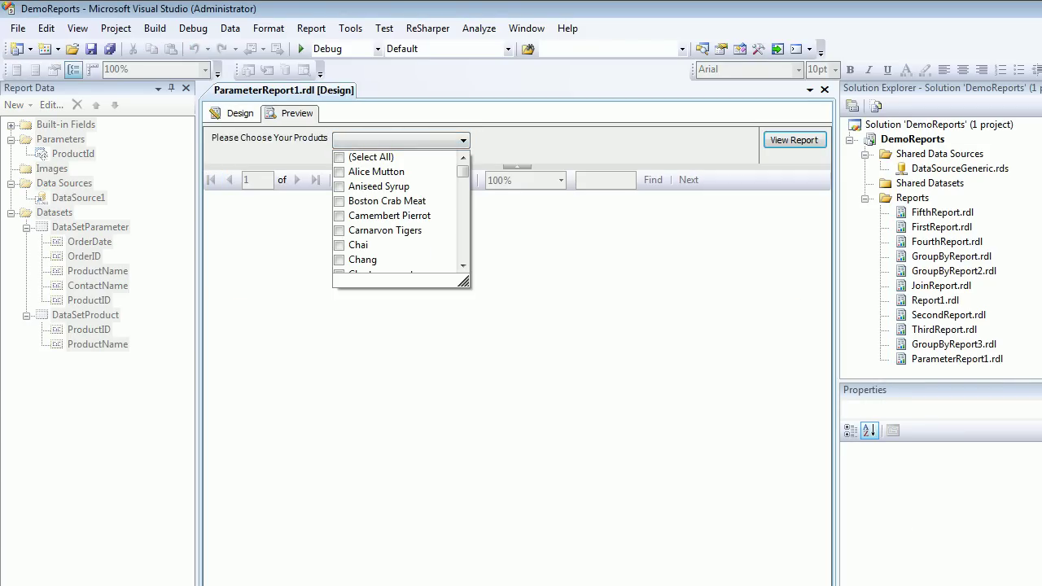
{"action": "left_click", "coordinate": [340, 245]}
{"action": "left_click", "coordinate": [794, 140]}
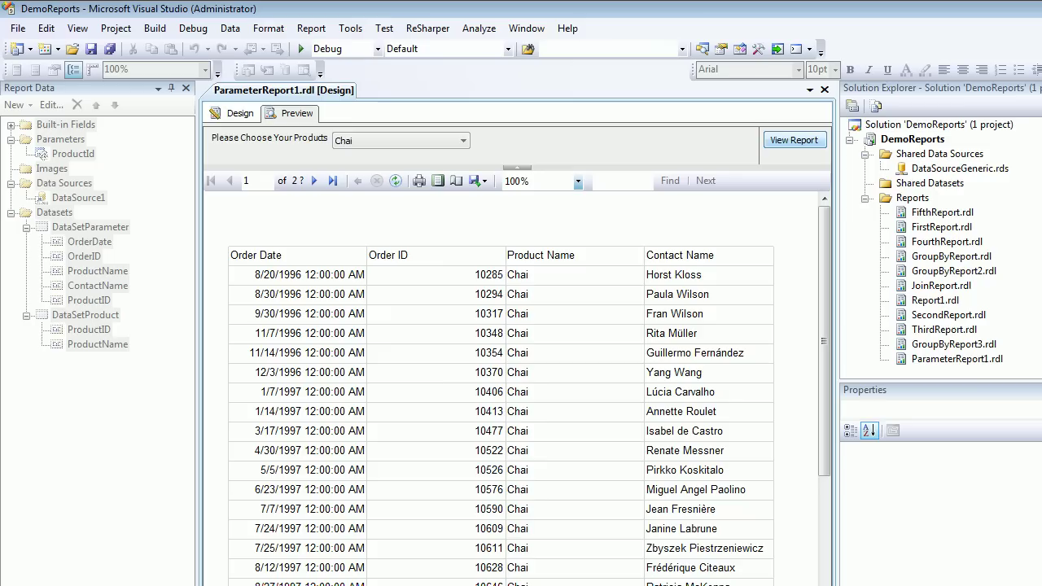
{"action": "left_click", "coordinate": [314, 181]}
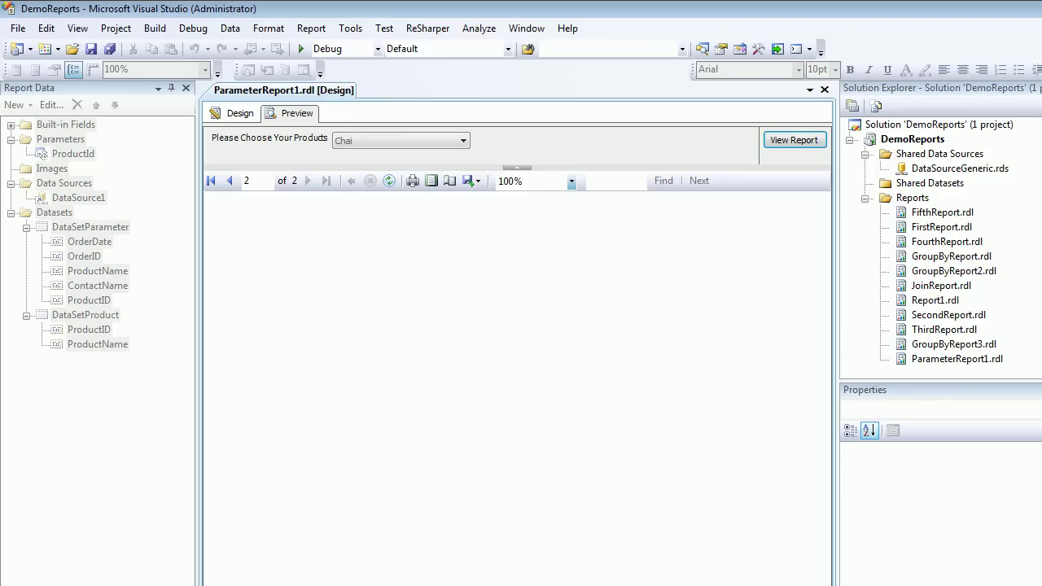
{"action": "left_click", "coordinate": [231, 181]}
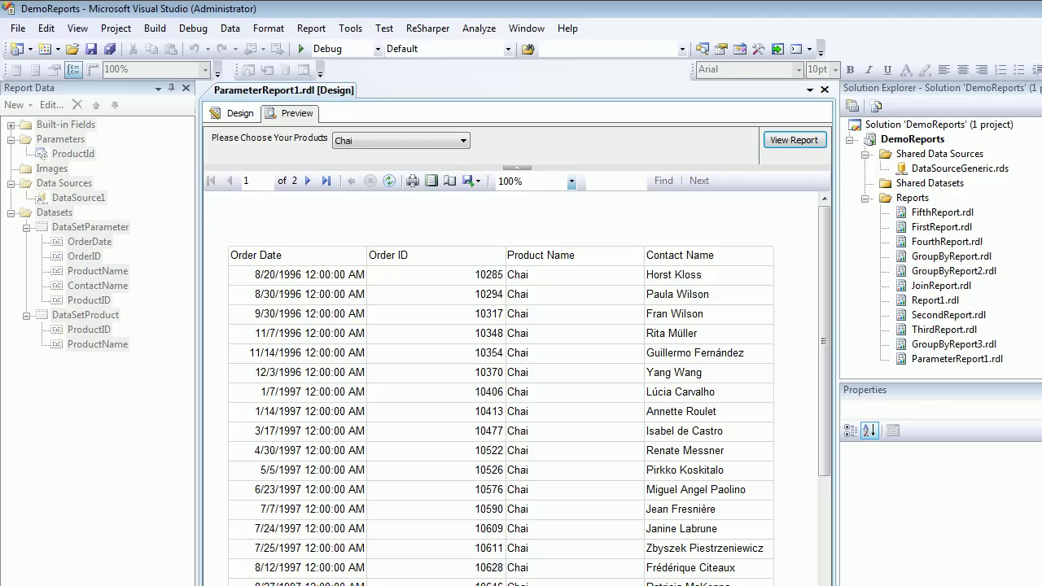
Preview the report for Chai and Chang and examine its last two pages
{"action": "left_click", "coordinate": [463, 141]}
{"action": "left_click", "coordinate": [339, 260]}
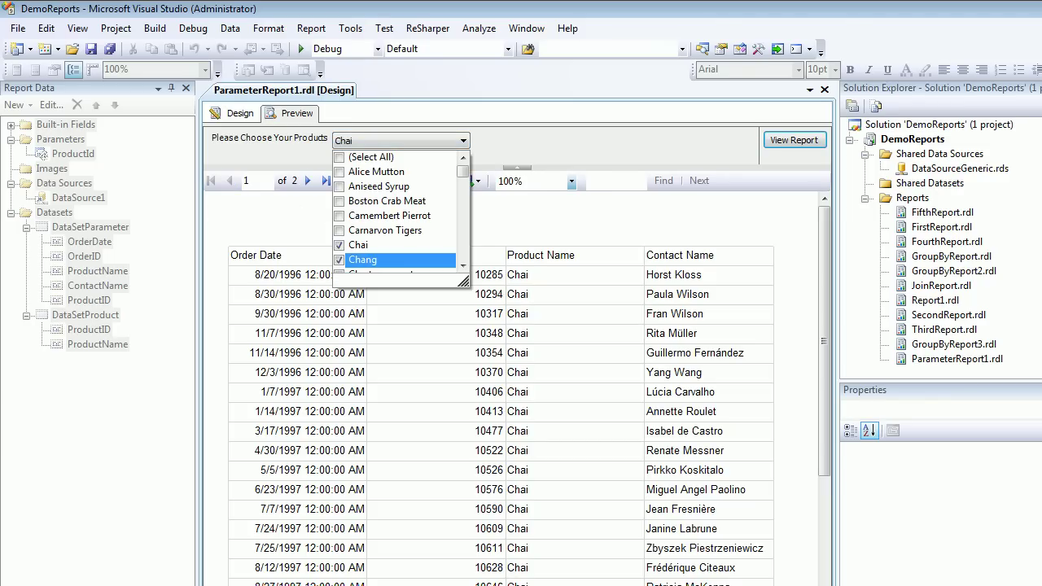
{"action": "left_click", "coordinate": [795, 140]}
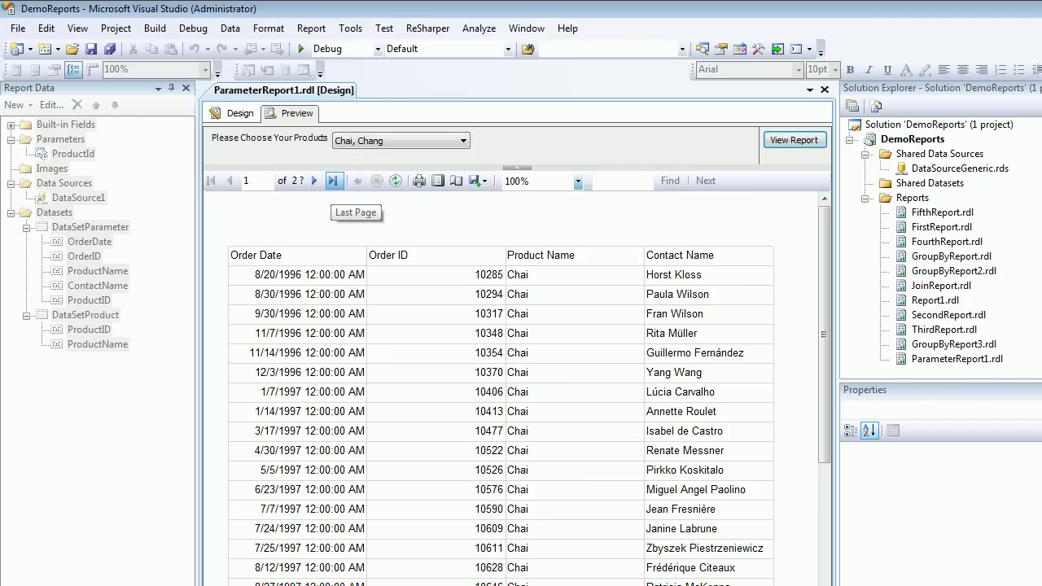
{"action": "left_click", "coordinate": [332, 180]}
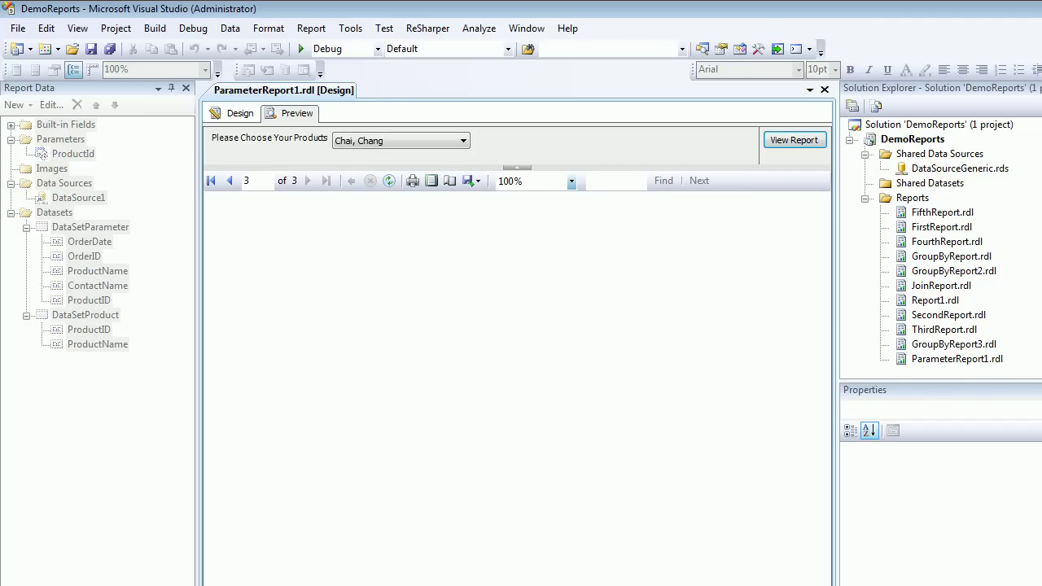
{"action": "left_click", "coordinate": [229, 181]}
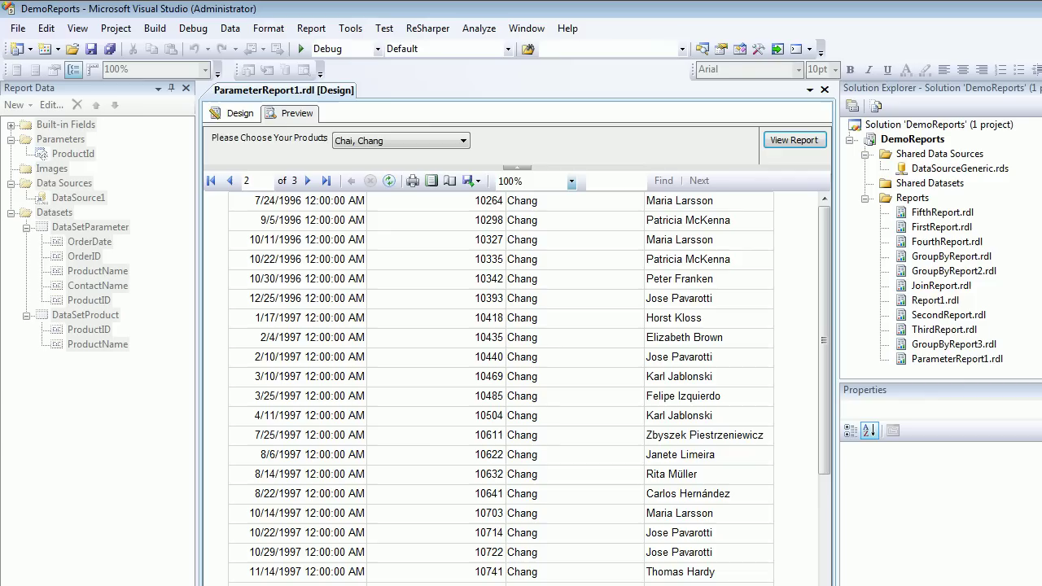
{"action": "mouse_move", "coordinate": [825, 325]}
{"action": "left_mouse_down"}
{"action": "mouse_move", "coordinate": [825, 511]}
{"action": "mouse_move", "coordinate": [825, 326]}
{"action": "left_mouse_up"}
Rerun the preview with Alice Mutton added to the chosen products, and once more with all products selected
{"action": "left_click", "coordinate": [463, 140]}
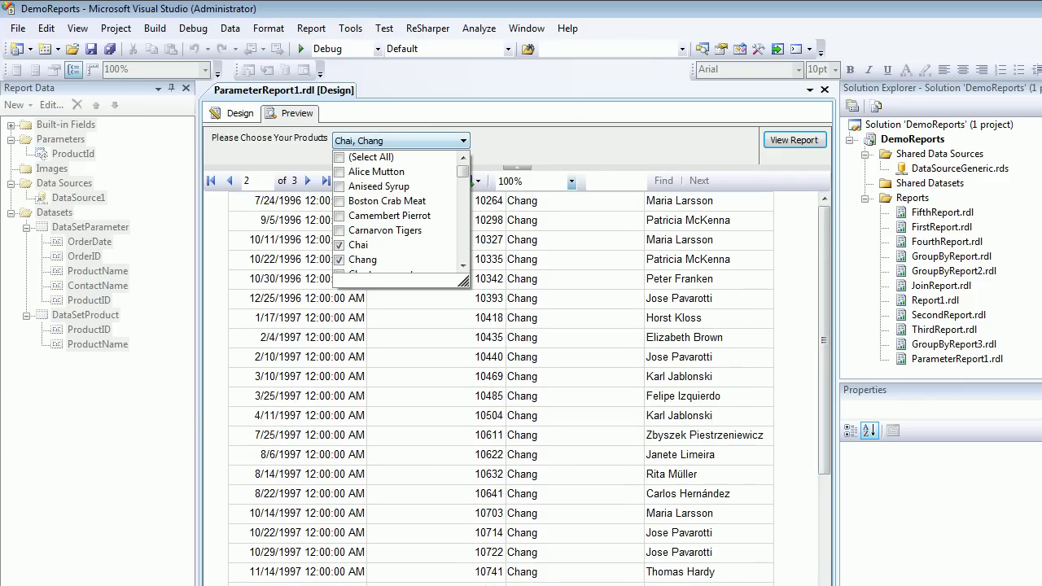
{"action": "left_click", "coordinate": [340, 172]}
{"action": "left_click", "coordinate": [795, 140]}
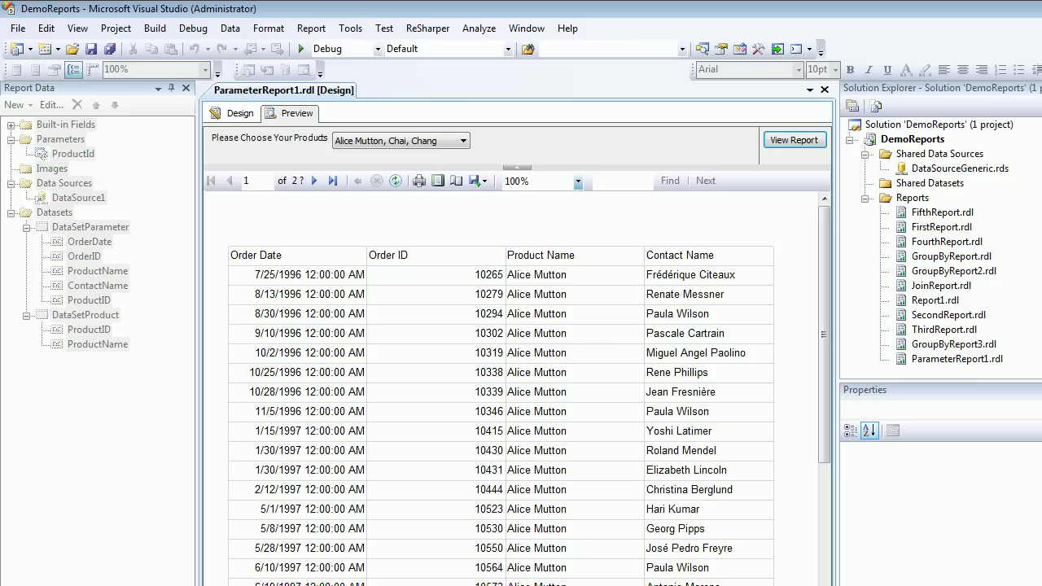
{"action": "left_click", "coordinate": [464, 141]}
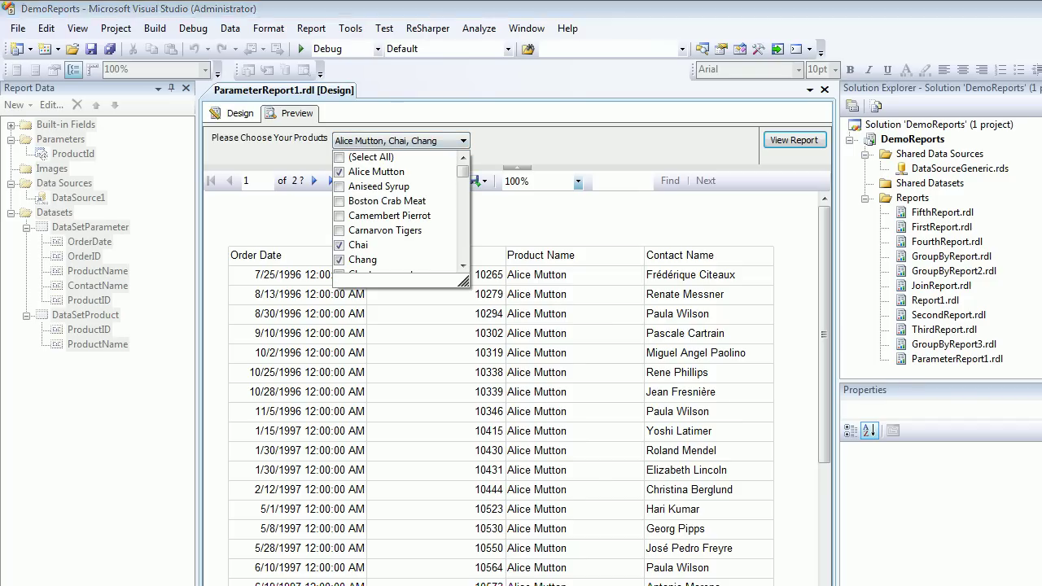
{"action": "left_click", "coordinate": [340, 157]}
{"action": "left_click", "coordinate": [795, 140]}
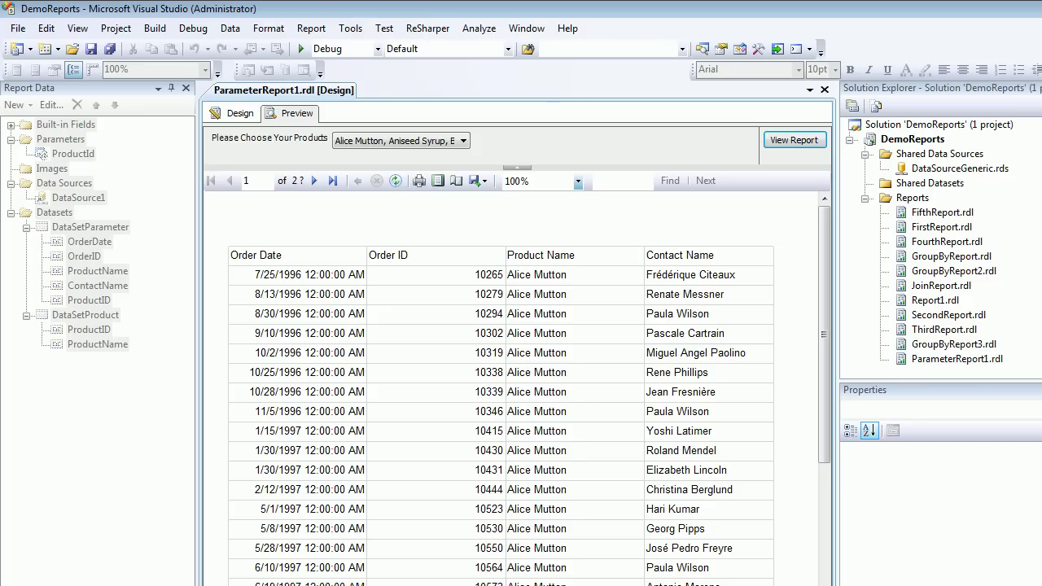
Return to the report design, view the query of the DataSetParameter dataset and close it without changes
{"action": "left_click", "coordinate": [234, 114]}
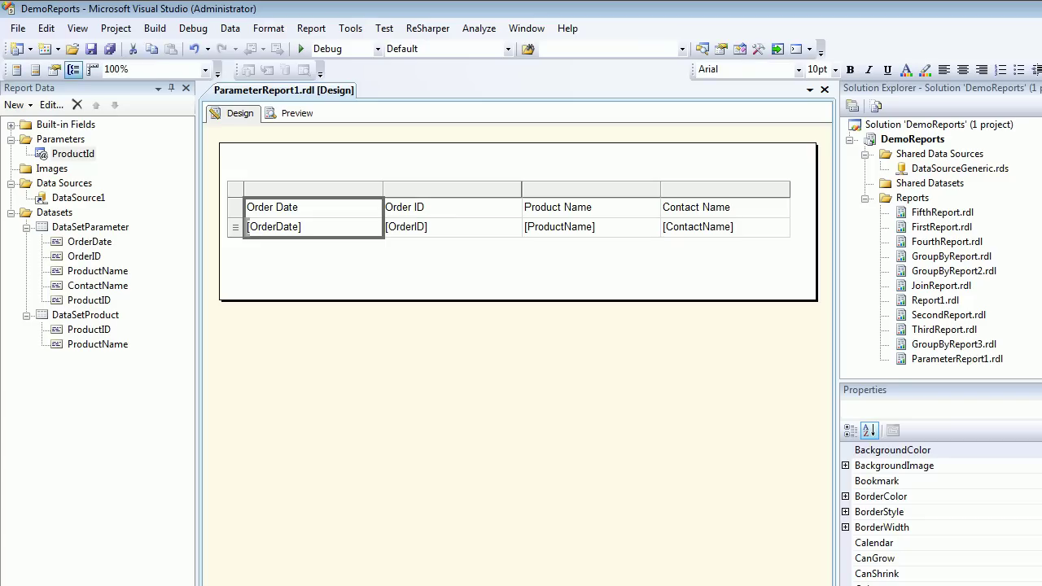
{"action": "right_click", "coordinate": [128, 227]}
{"action": "left_click", "coordinate": [163, 274]}
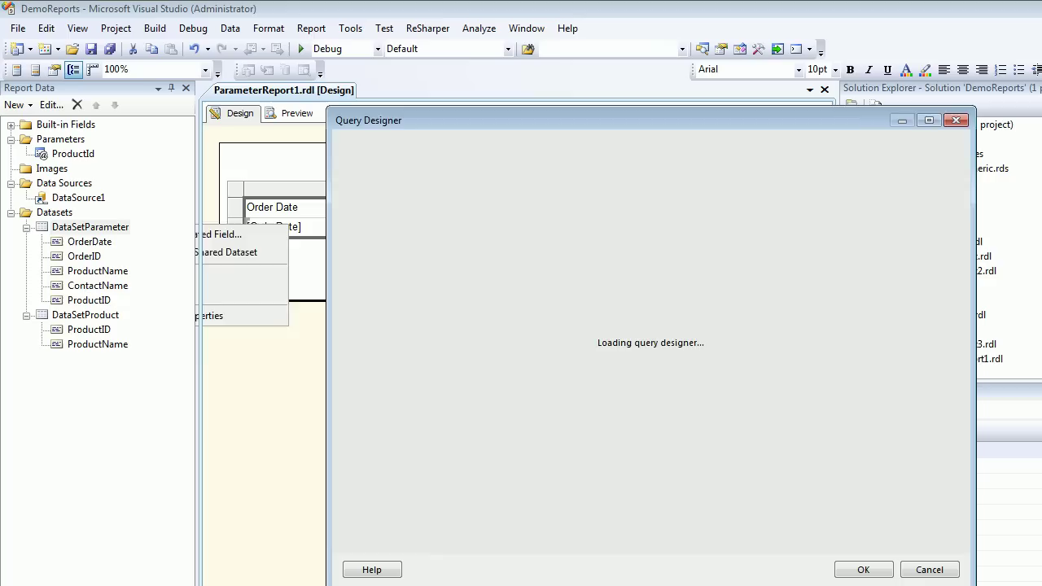
{"action": "left_click", "coordinate": [930, 570]}
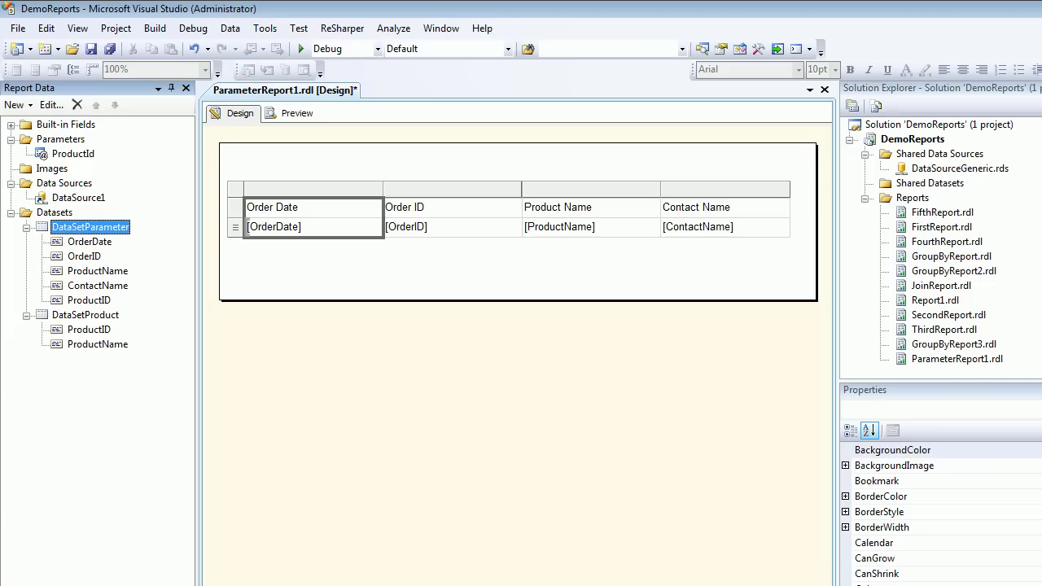
Review the ProductId parameter's prompt, multiple-values option and available values settings, and close its properties without changes
{"action": "right_click", "coordinate": [78, 154]}
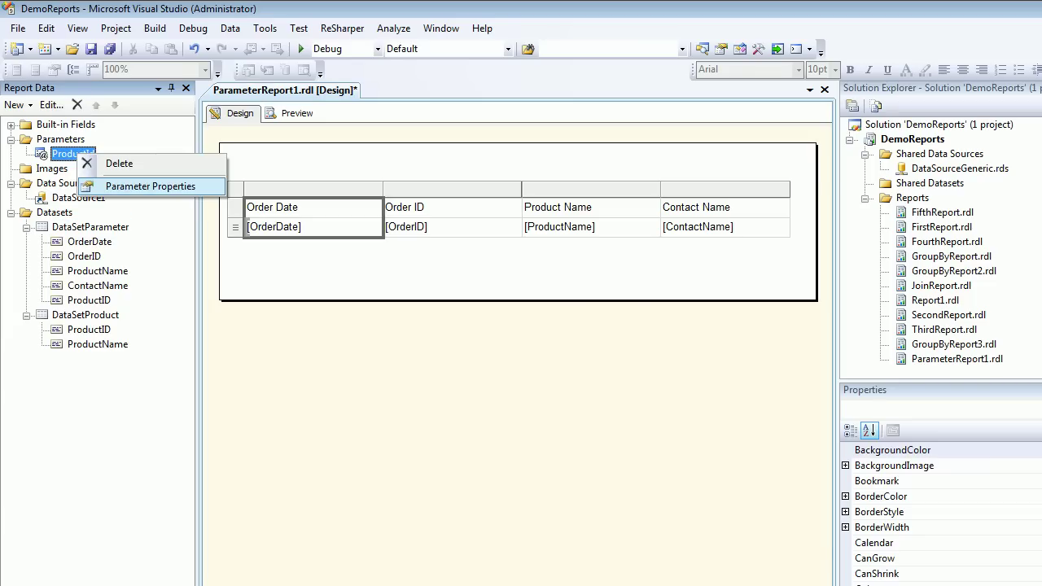
{"action": "left_click", "coordinate": [151, 186]}
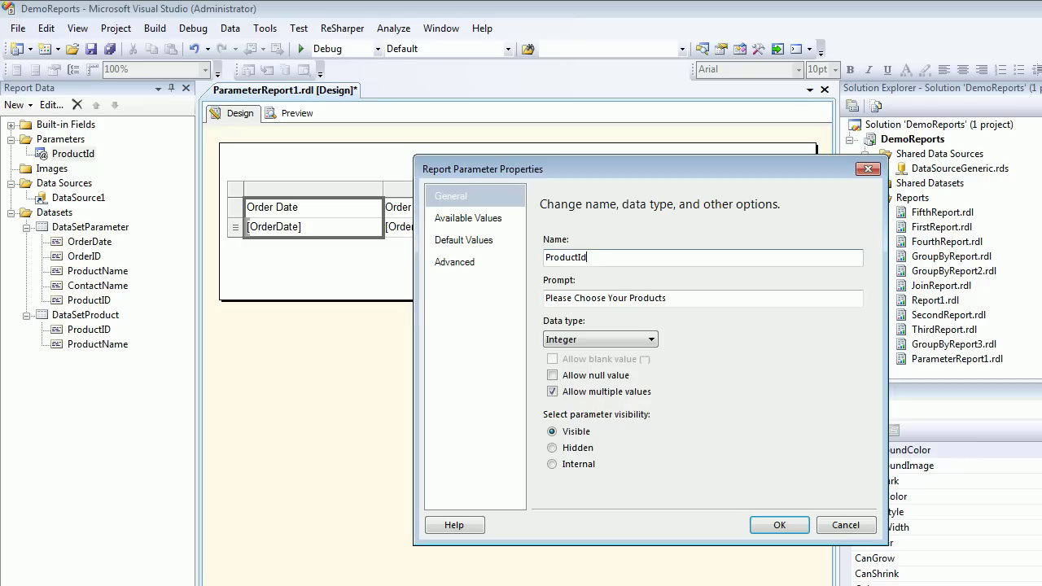
{"action": "left_click", "coordinate": [668, 299]}
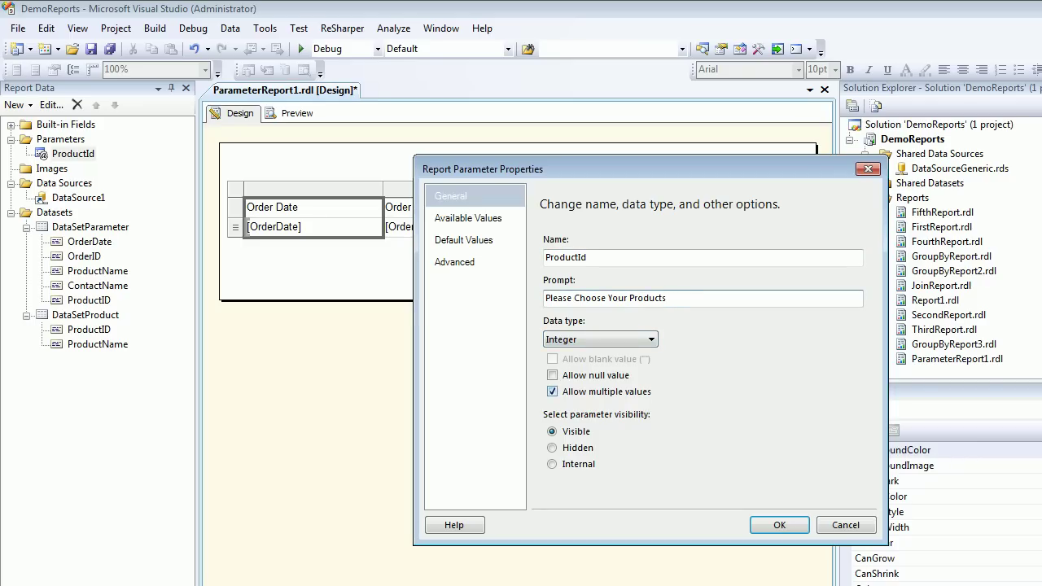
{"action": "left_click", "coordinate": [553, 391]}
{"action": "left_click", "coordinate": [553, 391]}
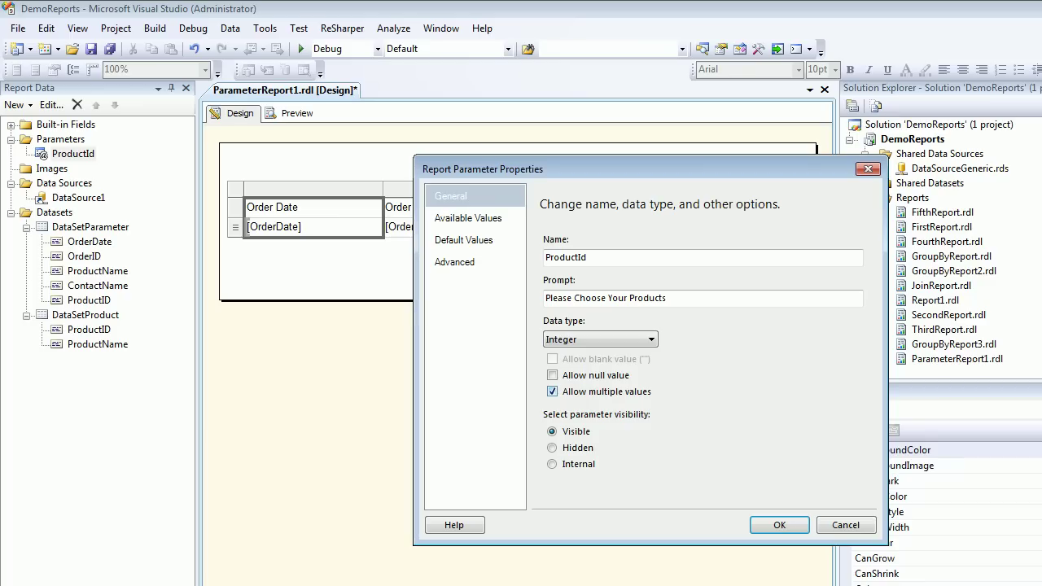
{"action": "left_click", "coordinate": [469, 218]}
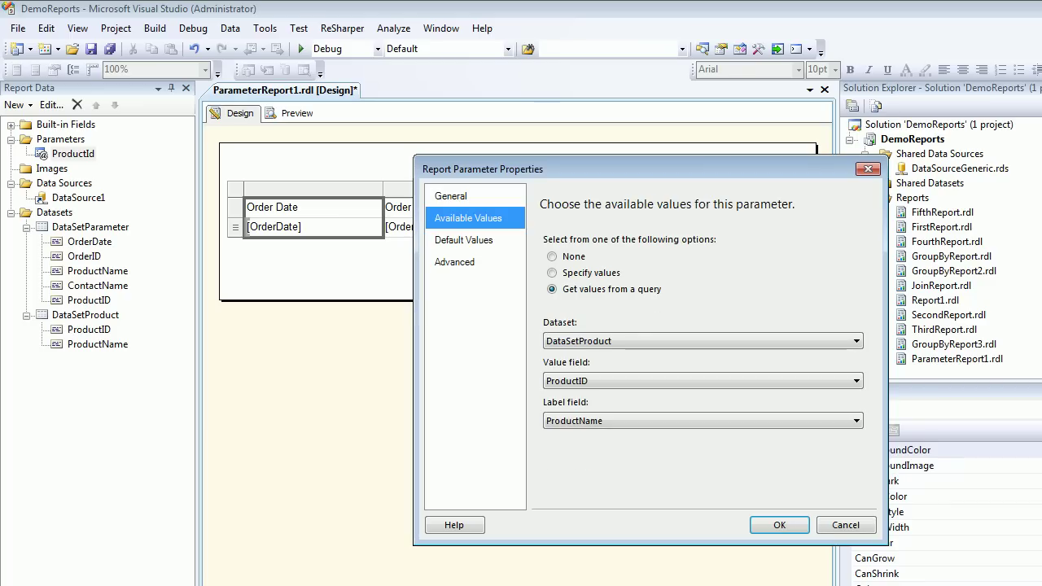
{"action": "left_click", "coordinate": [464, 240]}
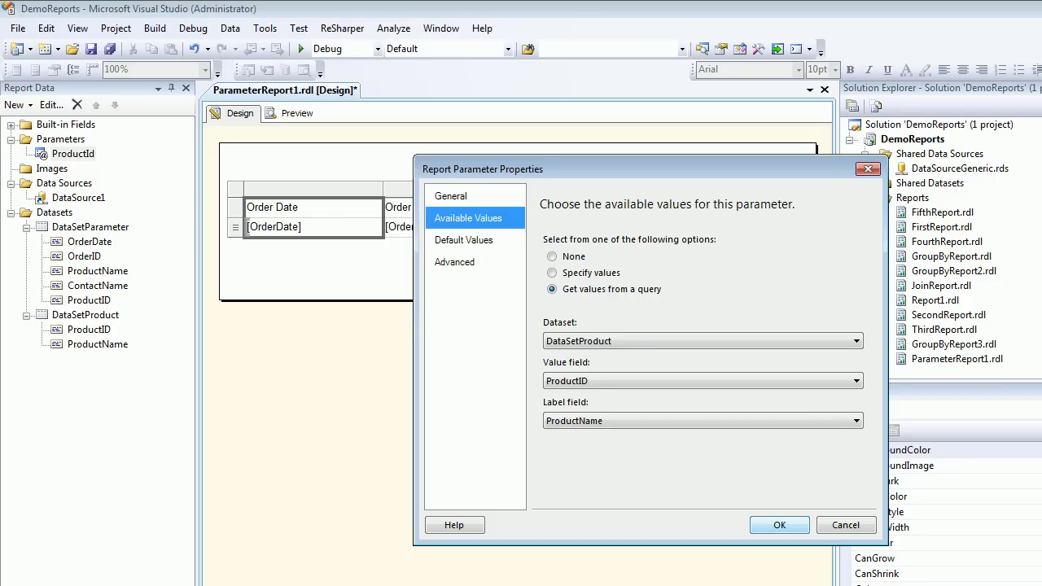
{"action": "key", "text": "Return"}
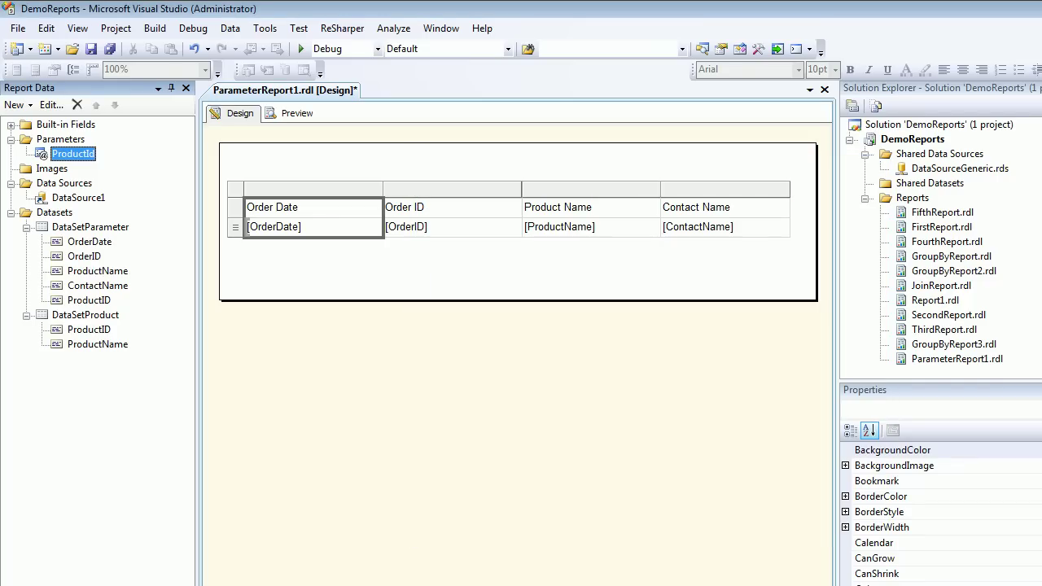
Review the table's filter in the Tablix properties, checking its expression, operator and value expression, and close without changes
{"action": "left_click", "coordinate": [313, 190]}
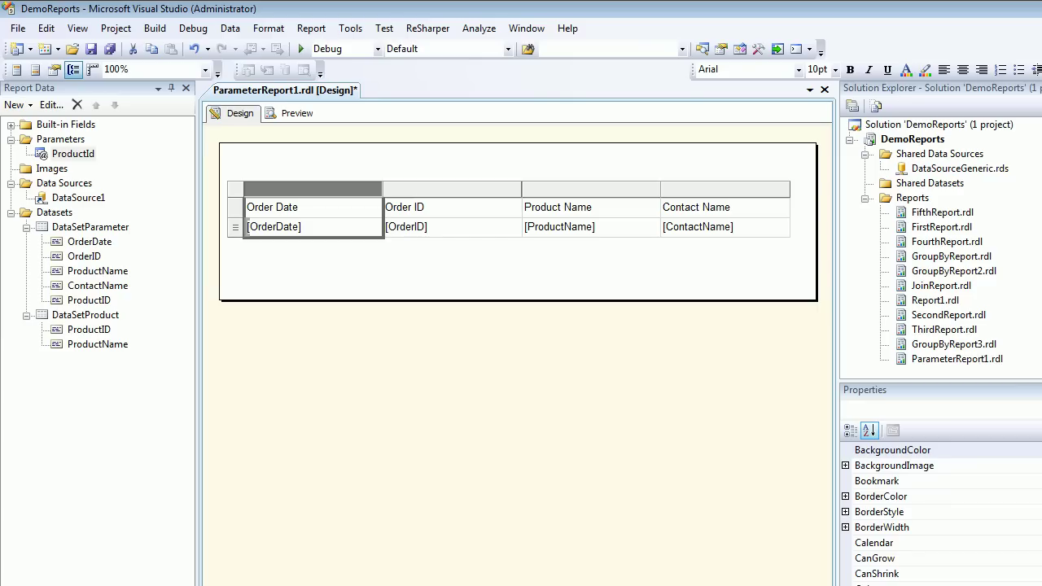
{"action": "right_click", "coordinate": [314, 189]}
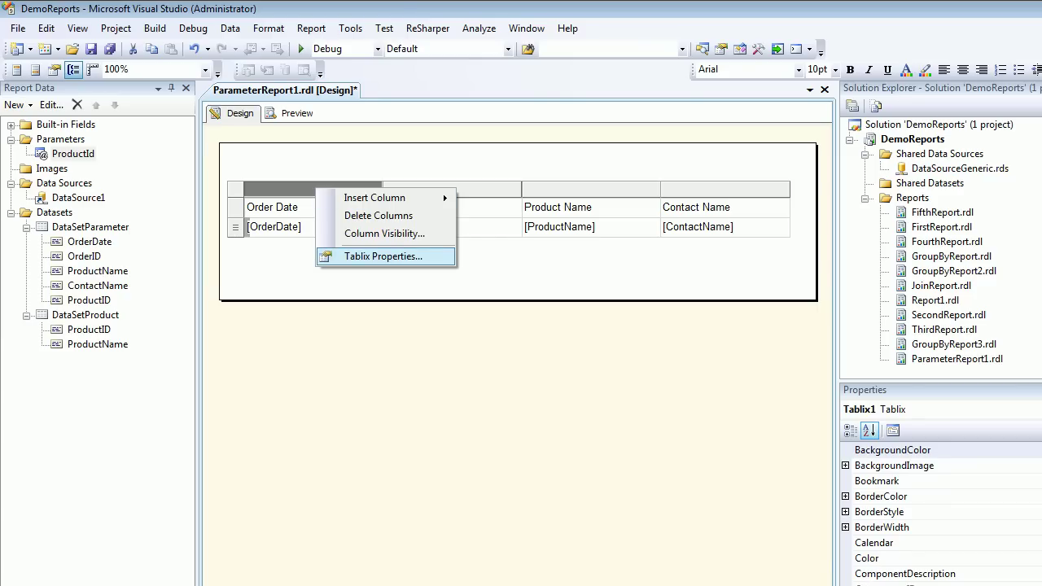
{"action": "left_click", "coordinate": [382, 255]}
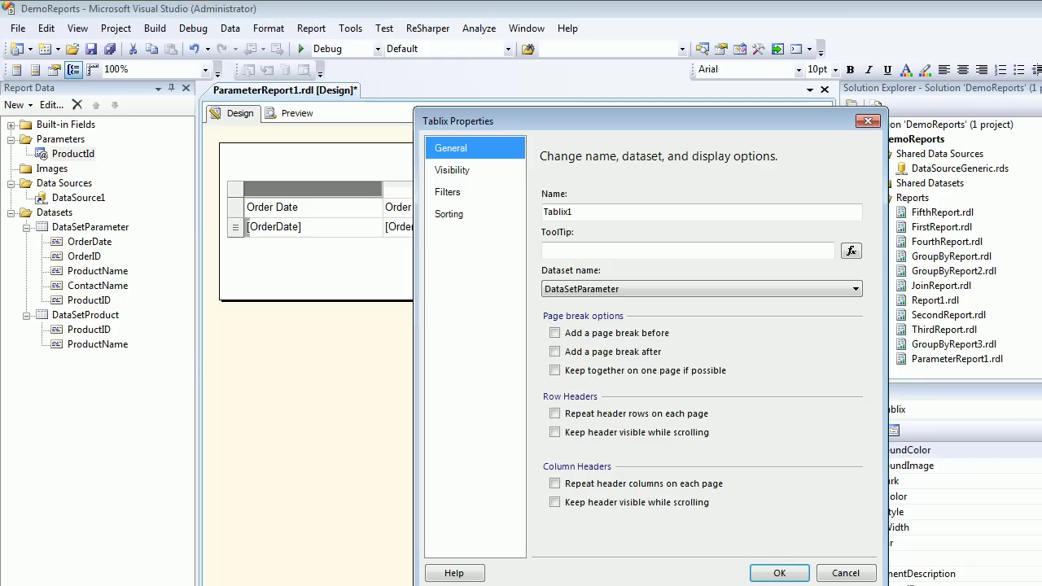
{"action": "left_click", "coordinate": [456, 192]}
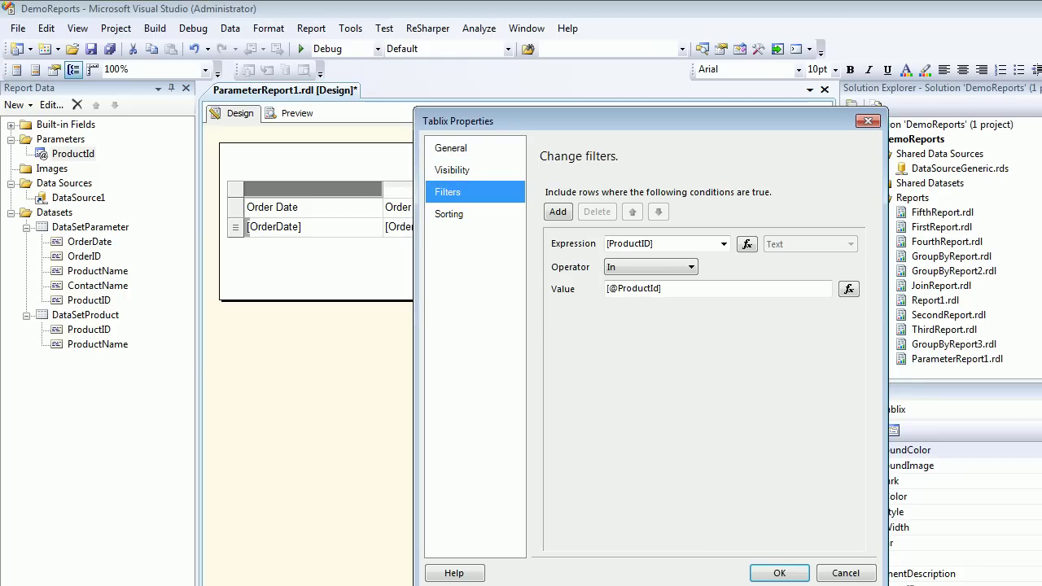
{"action": "left_click_drag", "start_coordinate": [586, 120], "coordinate": [427, 74]}
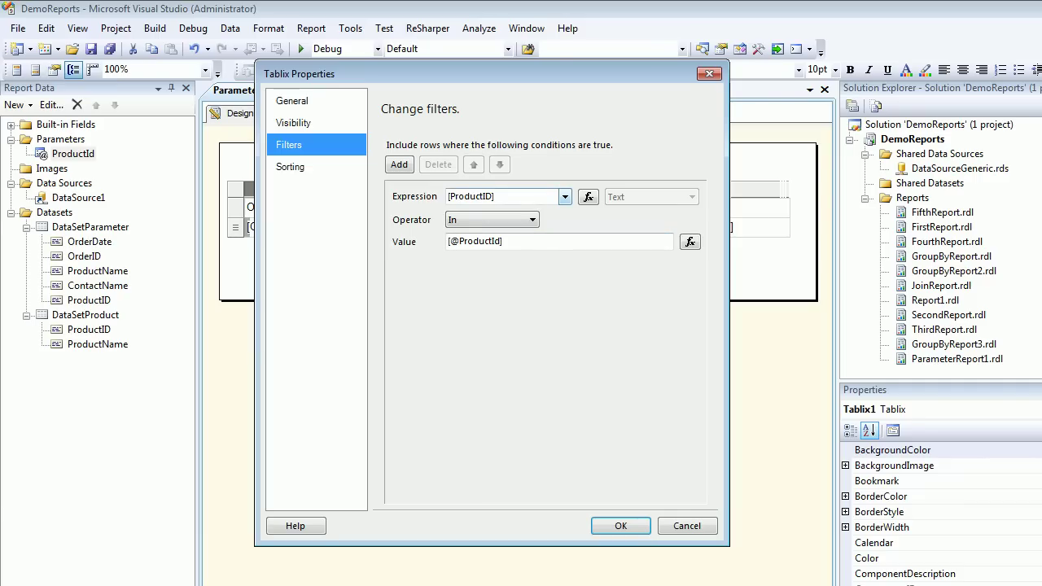
{"action": "left_click", "coordinate": [565, 197]}
{"action": "left_click", "coordinate": [565, 197]}
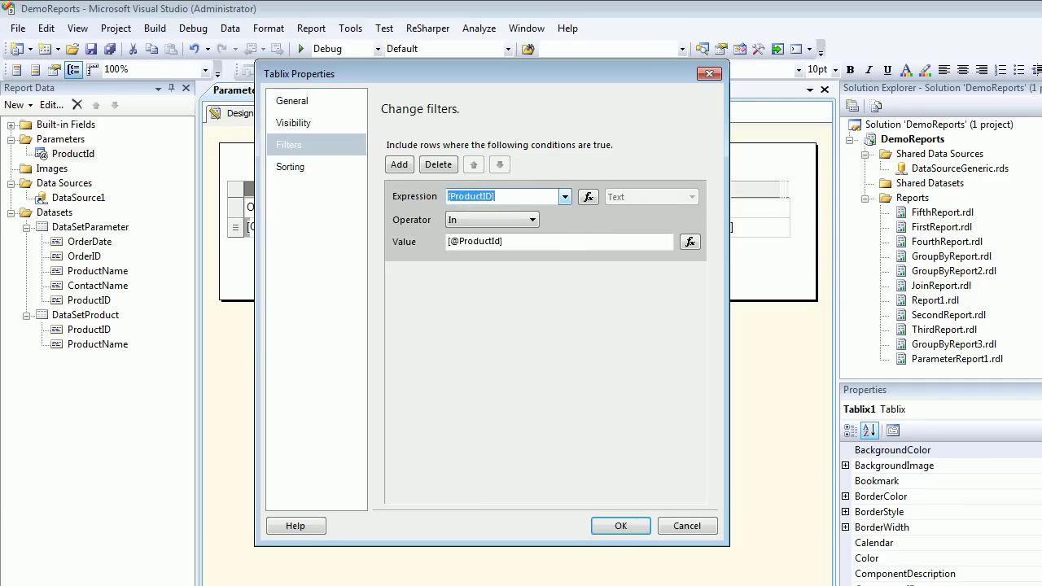
{"action": "left_click", "coordinate": [533, 220]}
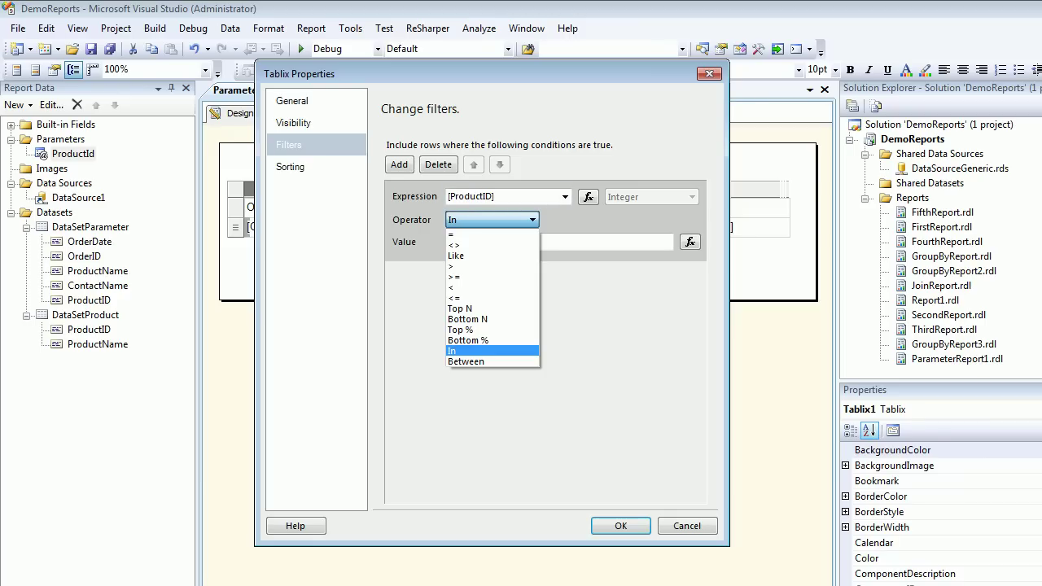
{"action": "left_click", "coordinate": [532, 220]}
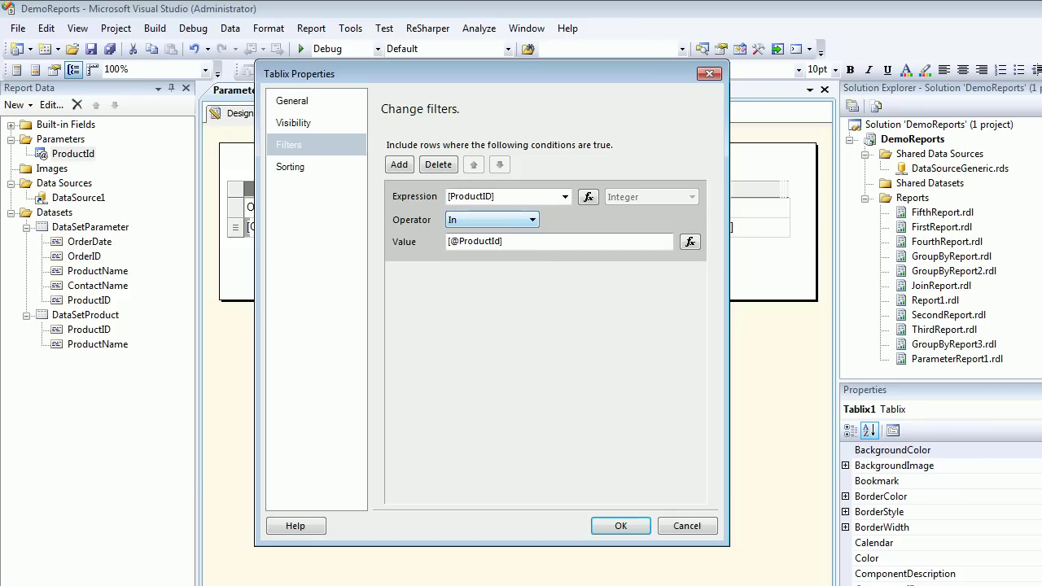
{"action": "left_click", "coordinate": [691, 242]}
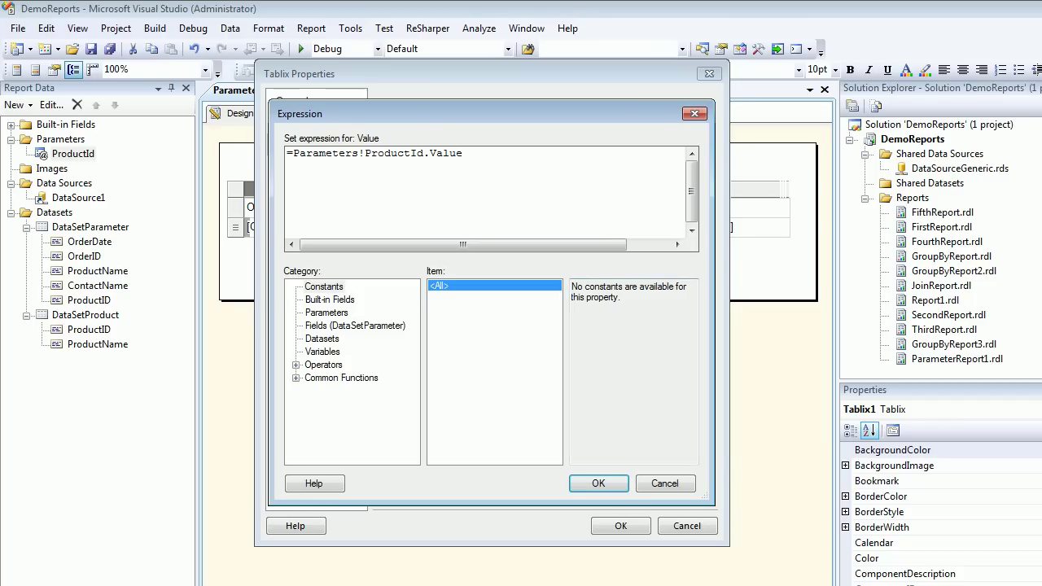
{"action": "left_click", "coordinate": [599, 484]}
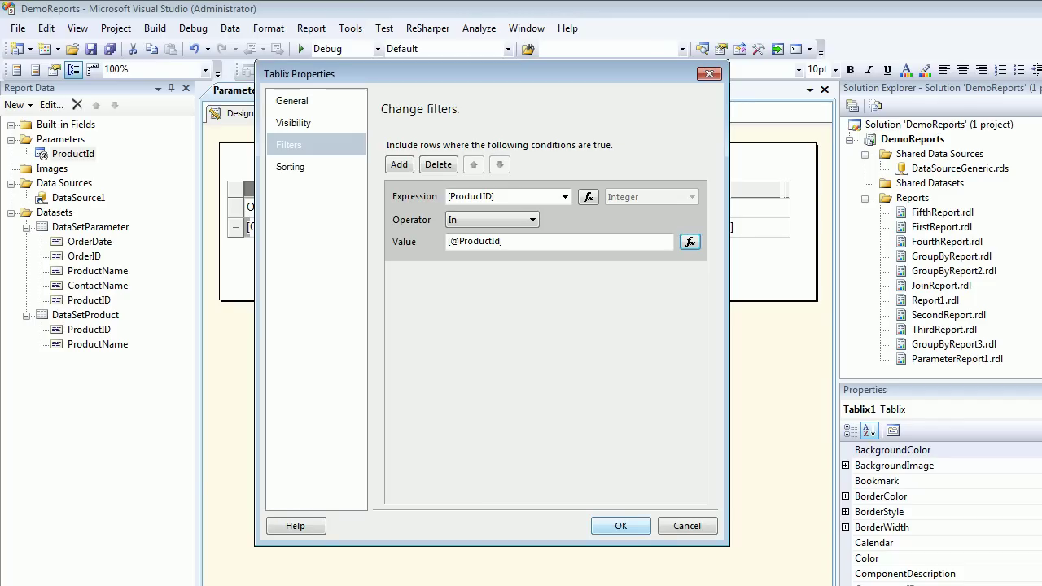
{"action": "left_click", "coordinate": [621, 526]}
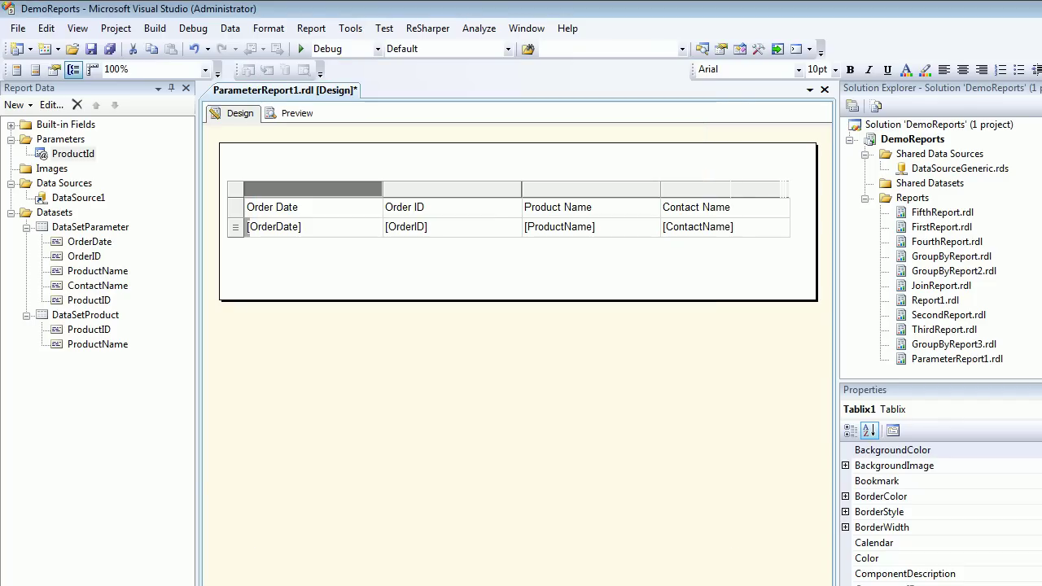
Preview the report for Chai and Chang, look through the first page and go to the second page
{"action": "left_click", "coordinate": [296, 114]}
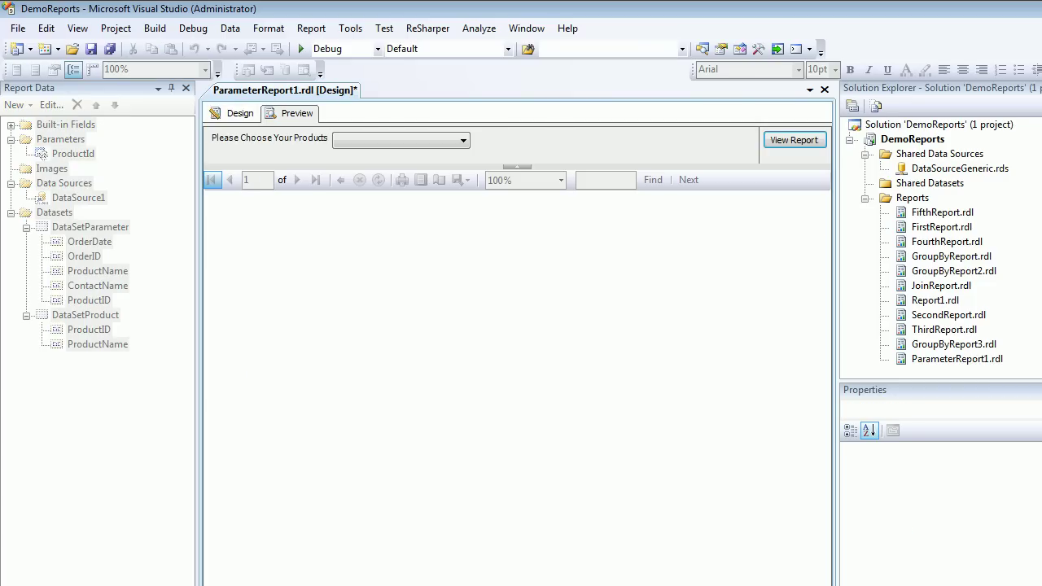
{"action": "left_click", "coordinate": [463, 141]}
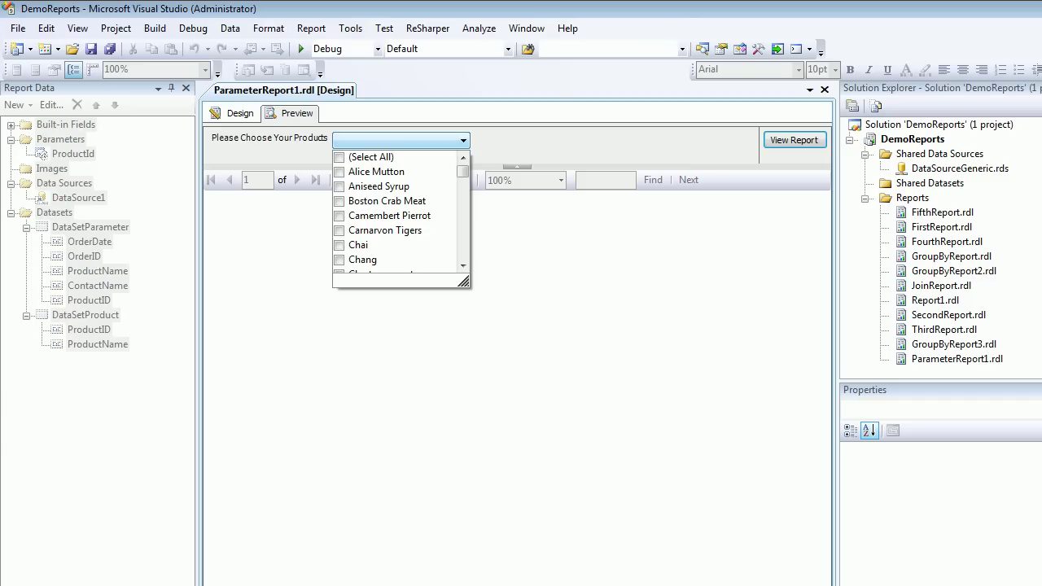
{"action": "left_click", "coordinate": [340, 245]}
{"action": "left_click", "coordinate": [339, 260]}
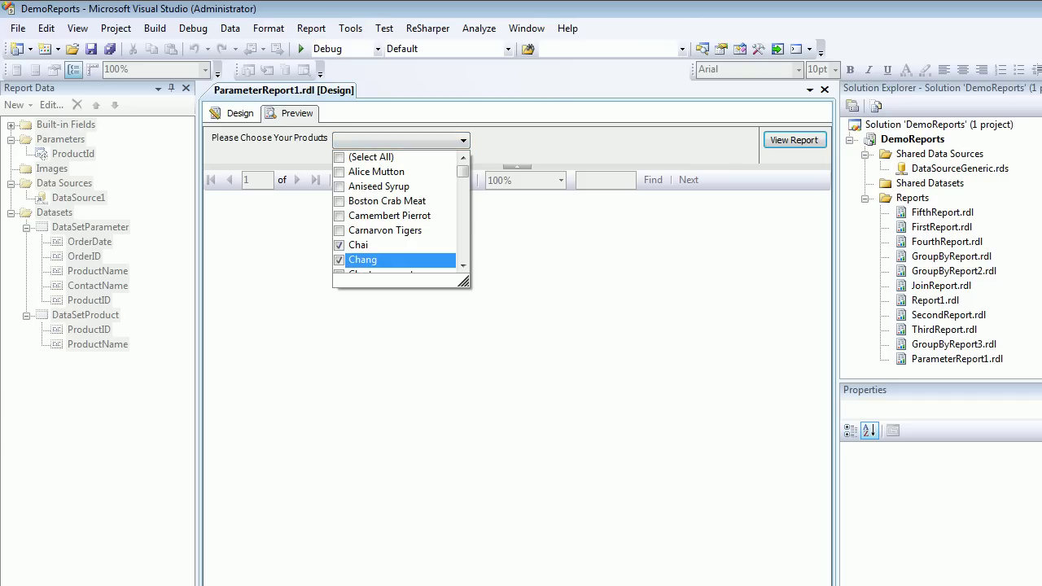
{"action": "left_click", "coordinate": [794, 140]}
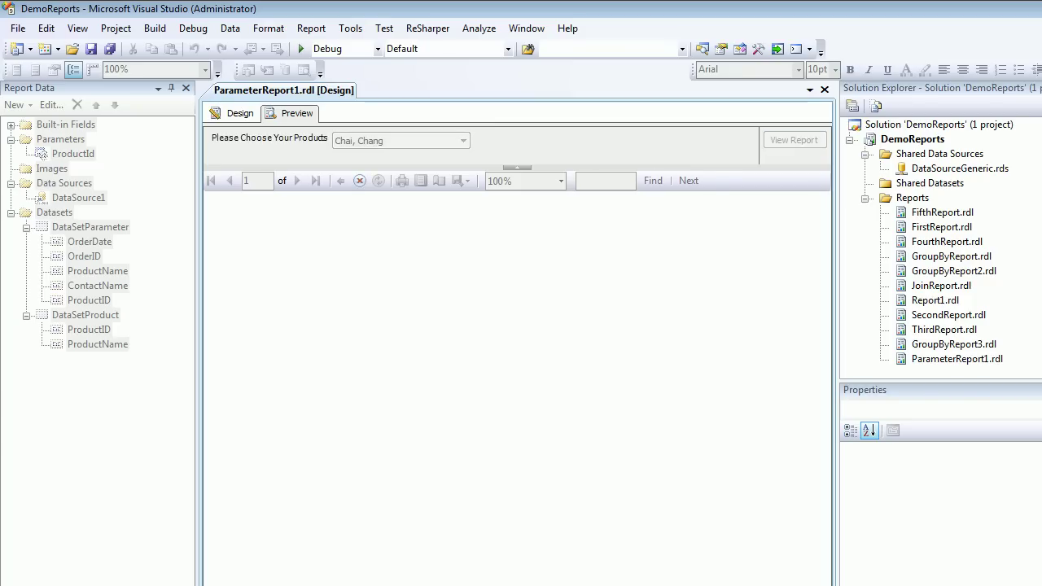
{"action": "left_click_drag", "start_coordinate": [824, 335], "coordinate": [824, 533]}
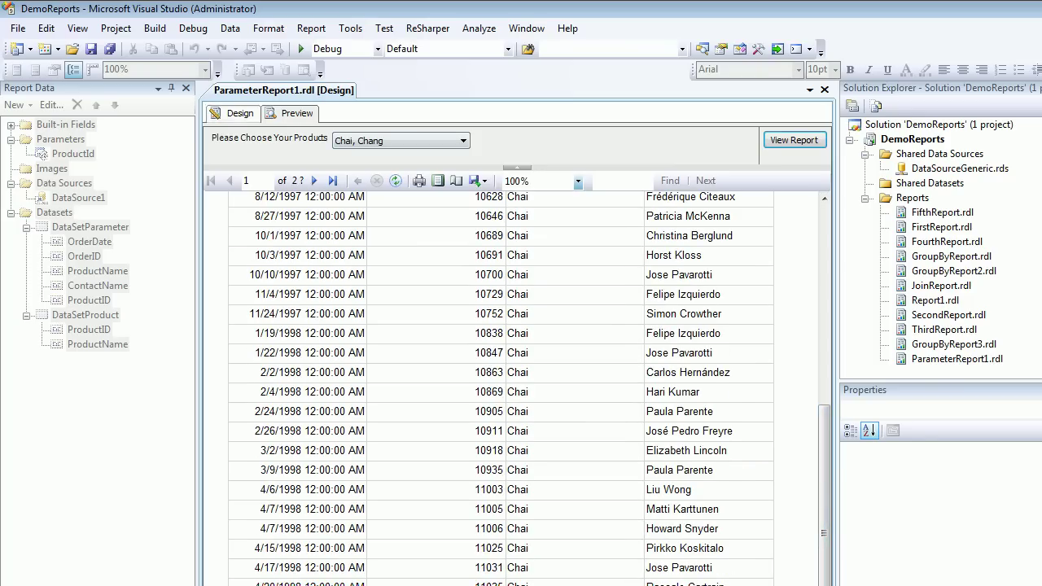
{"action": "left_click", "coordinate": [314, 181]}
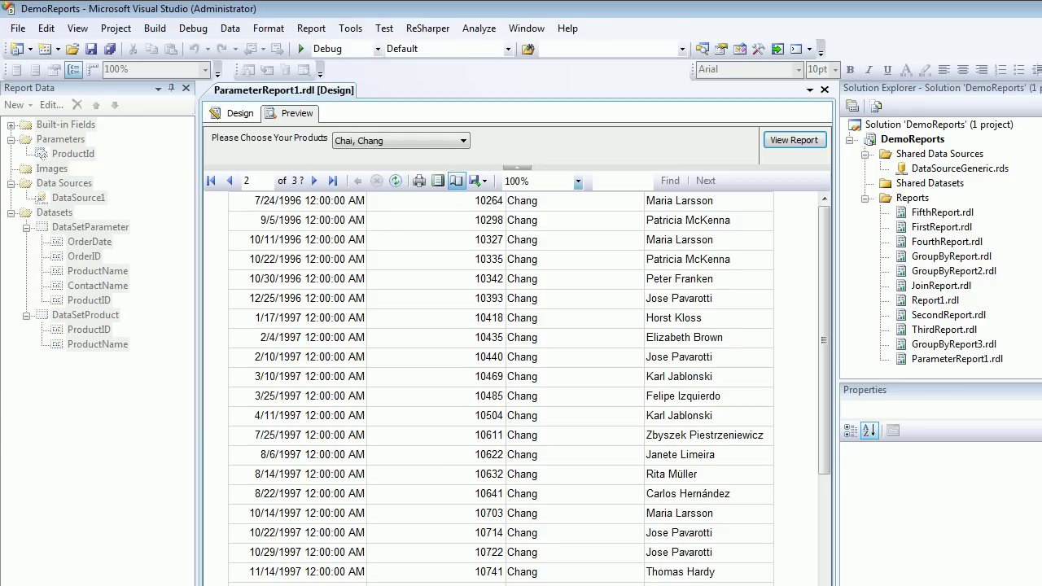
Restart the preview and run the report for Alice Mutton and Boston Crab Meat
{"action": "left_click", "coordinate": [236, 114]}
{"action": "left_click", "coordinate": [296, 113]}
{"action": "left_click", "coordinate": [463, 140]}
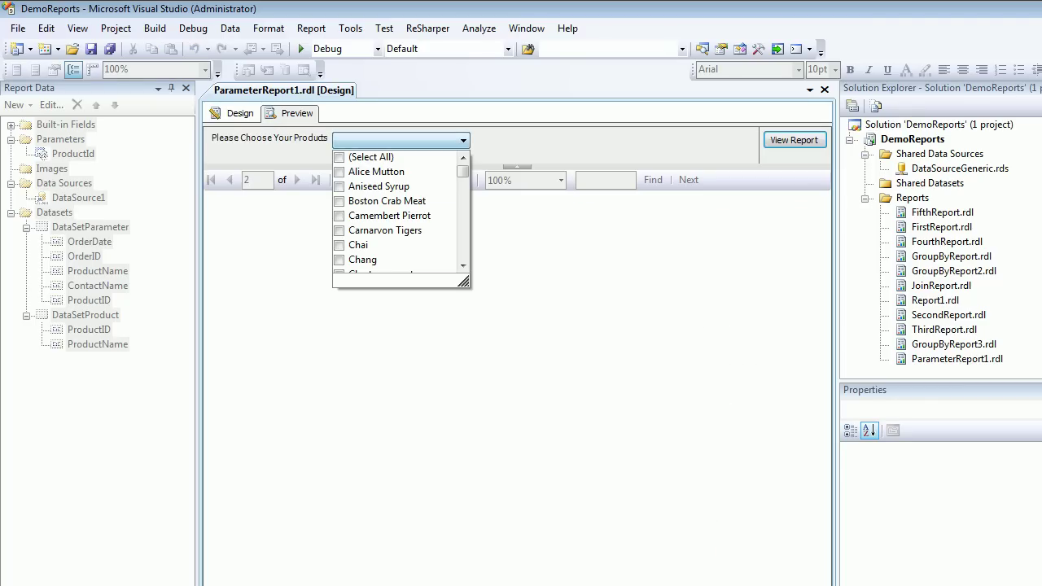
{"action": "left_click", "coordinate": [339, 172]}
{"action": "left_click", "coordinate": [339, 201]}
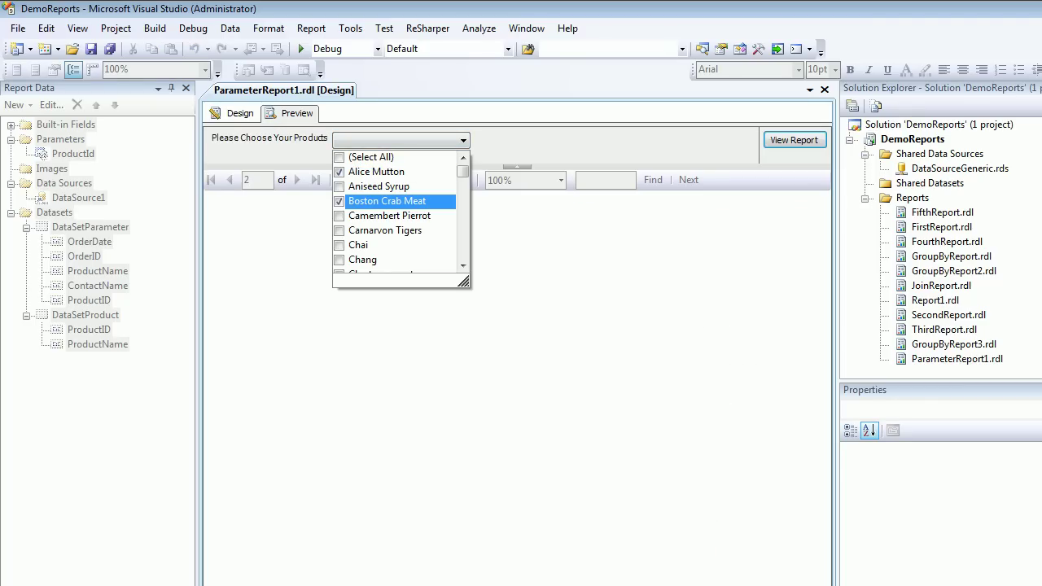
{"action": "left_click", "coordinate": [795, 140]}
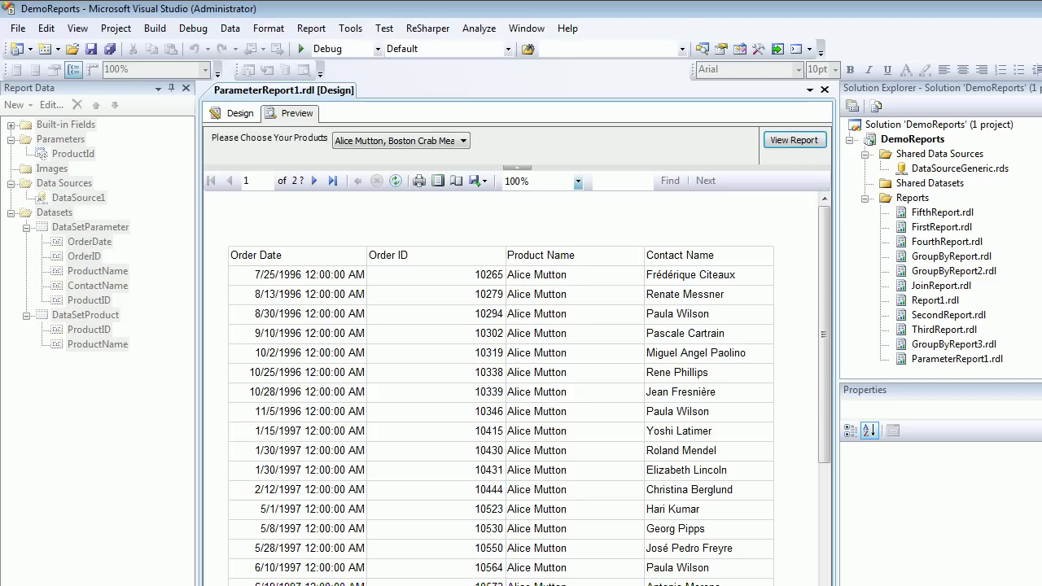